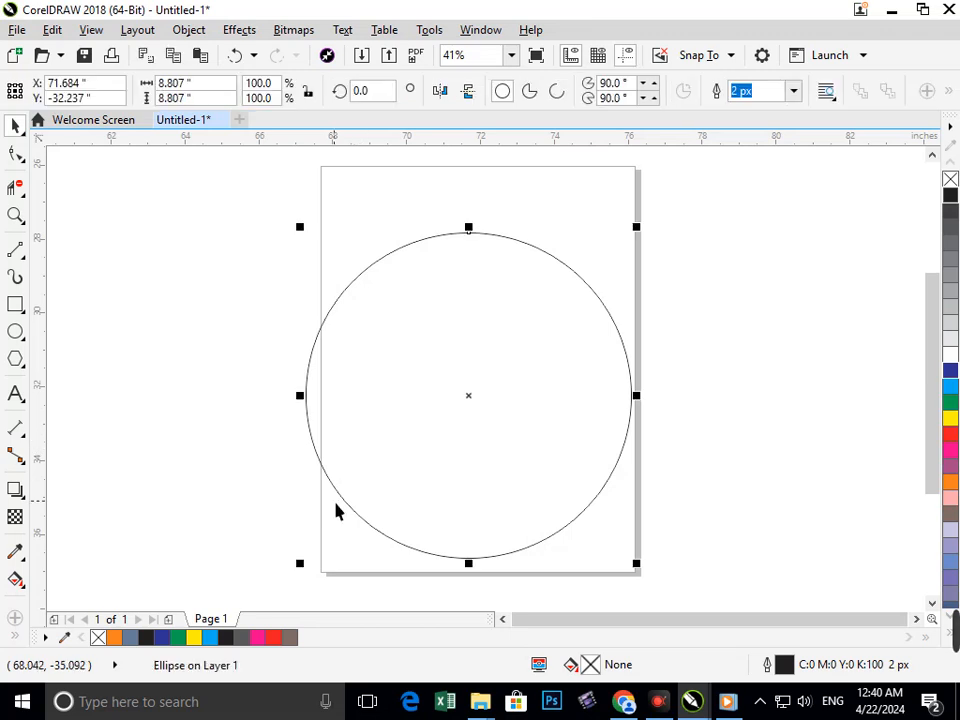
Add a smaller concentric copy inside the circle, and duplicate both circles sideways so the two ring pairs overlap.
drag(311, 577, 350, 553)
click(257, 357)
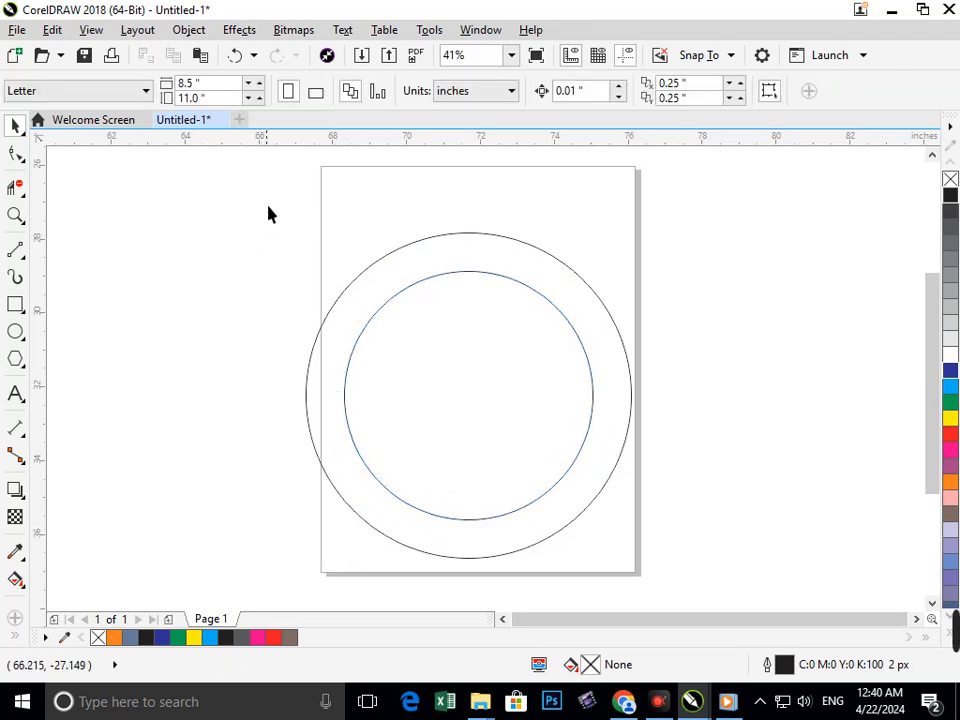
drag(657, 597, 675, 591)
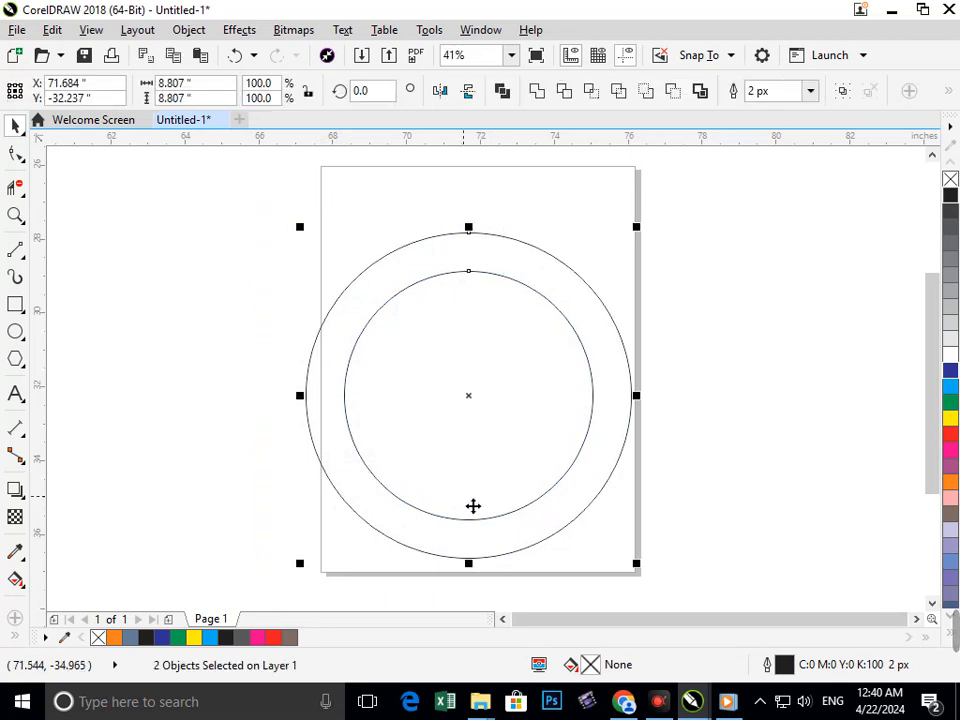
drag(462, 495, 616, 545)
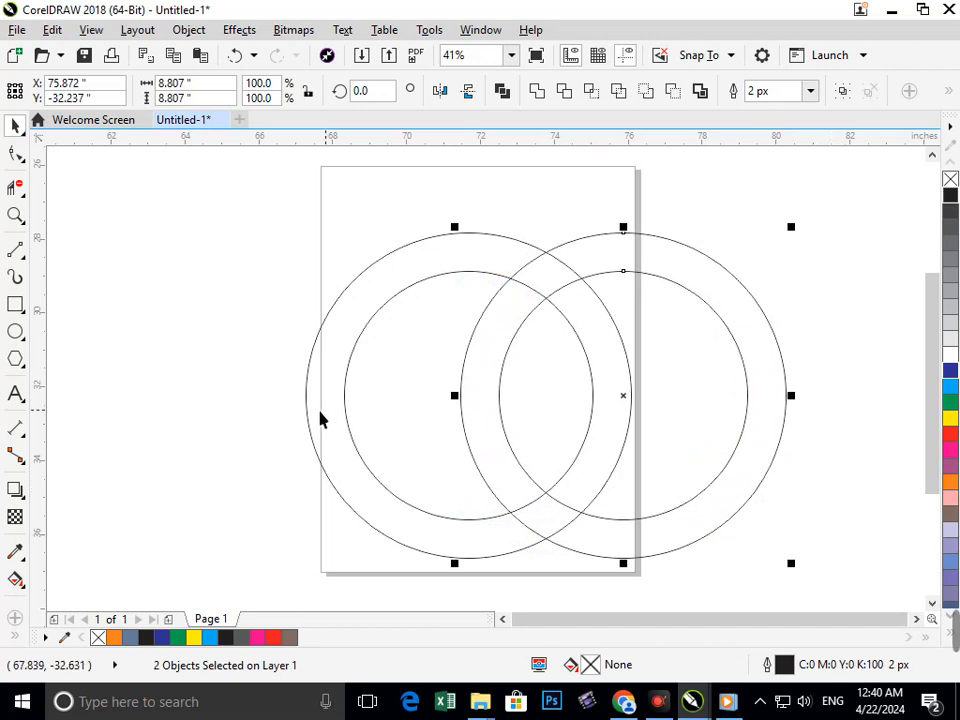
Draw a rectangle about 16.4 by 4.9 inches covering the lower half of all four circles.
click(15, 304)
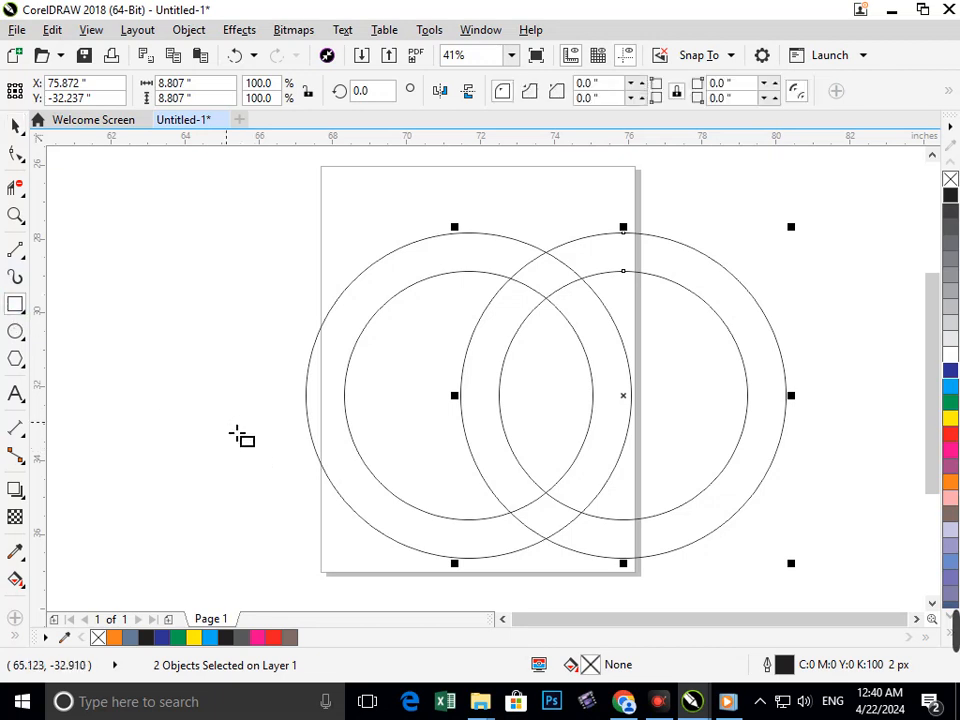
drag(250, 424, 838, 543)
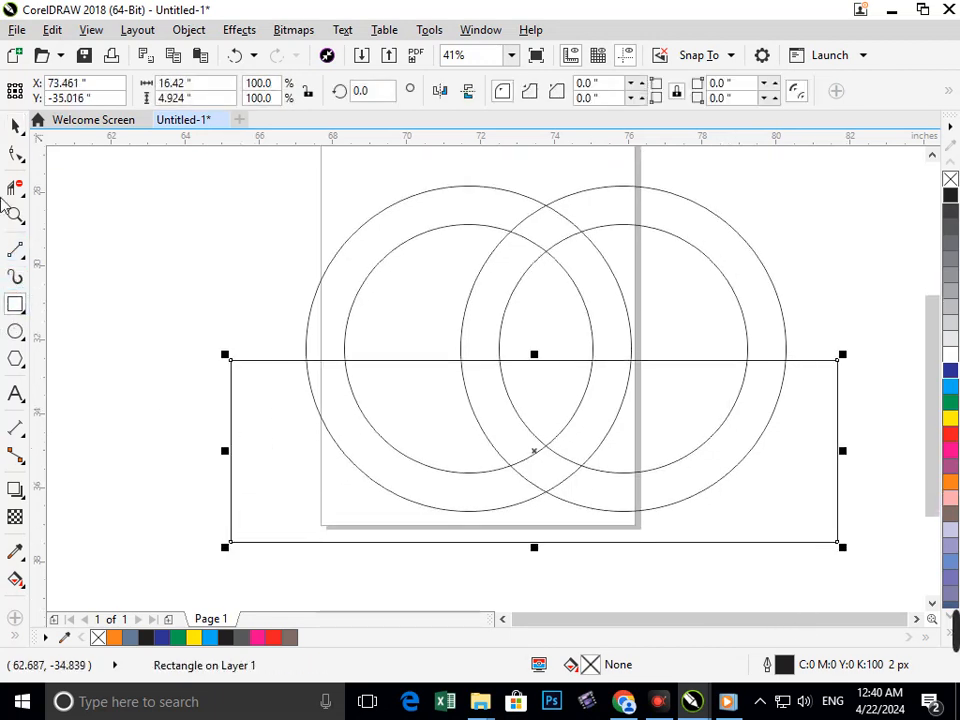
click(15, 124)
click(304, 306)
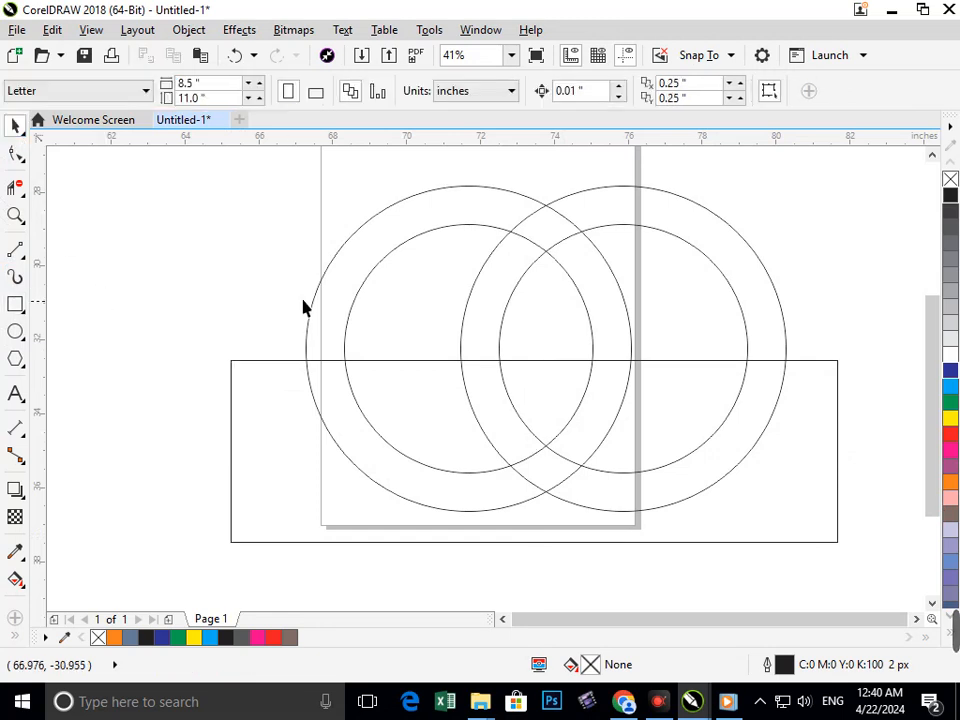
Move the left pair of circles slightly to the left to narrow its overlap with the right pair.
click(336, 258)
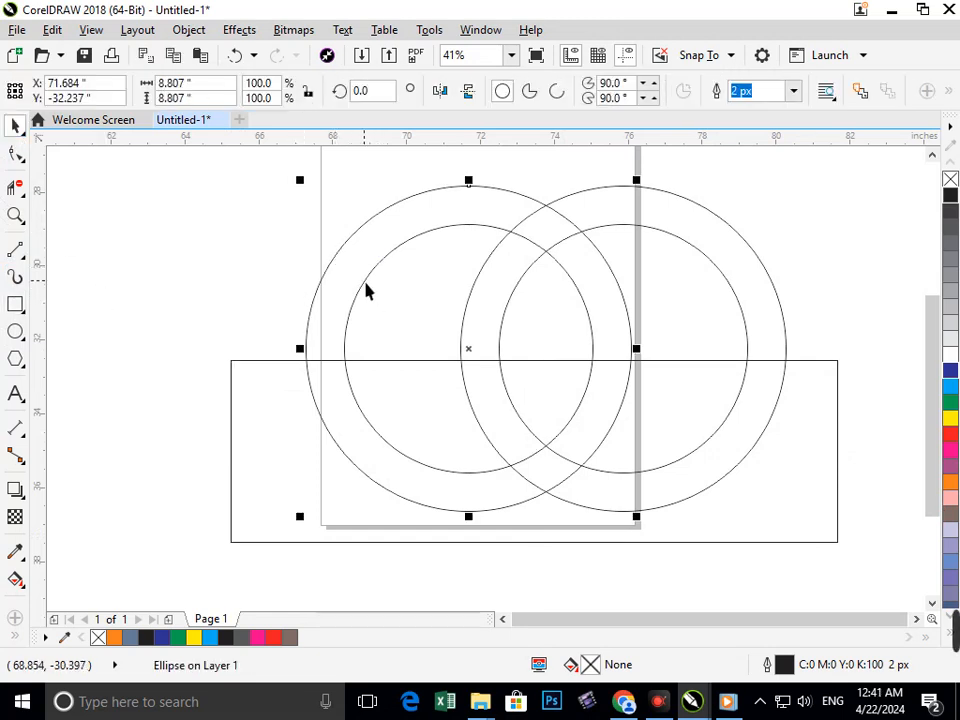
shift+click(362, 286)
drag(381, 306, 395, 318)
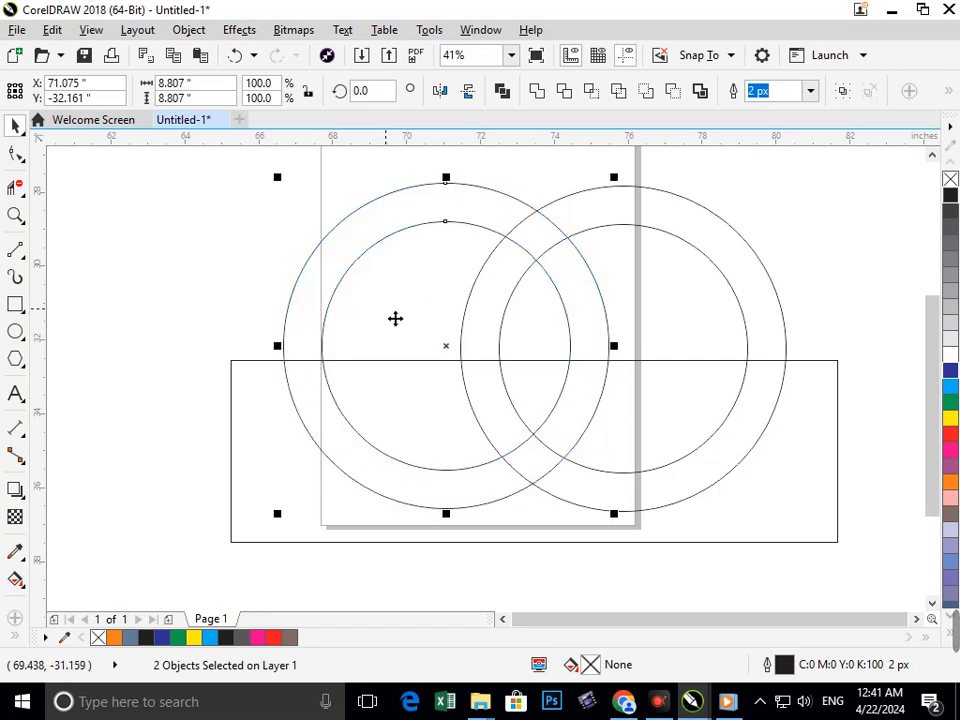
drag(536, 140, 566, 196)
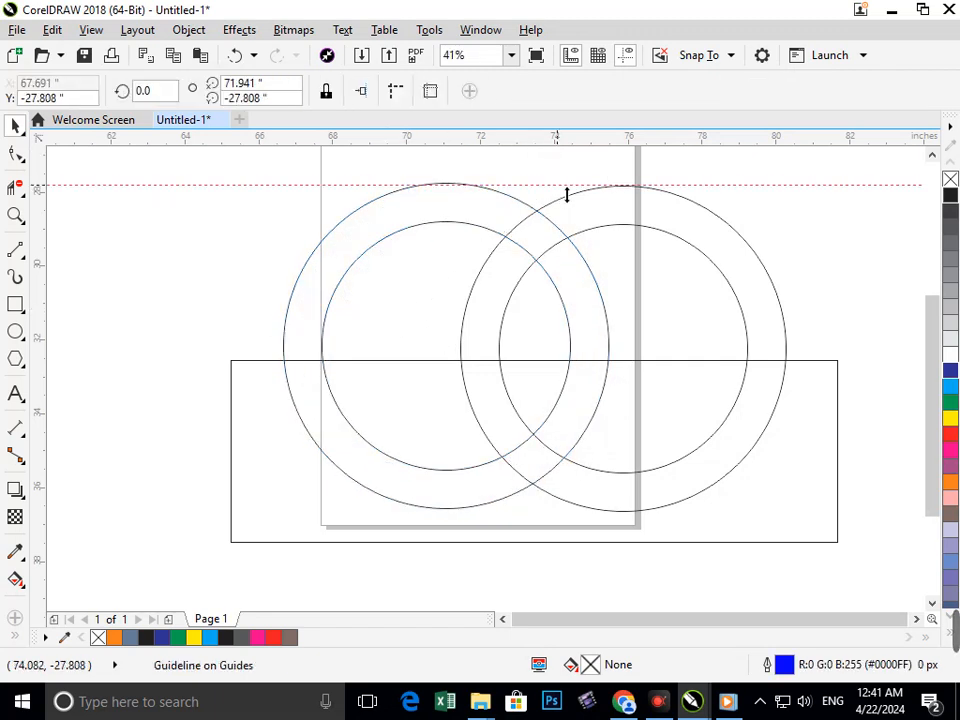
key(Delete)
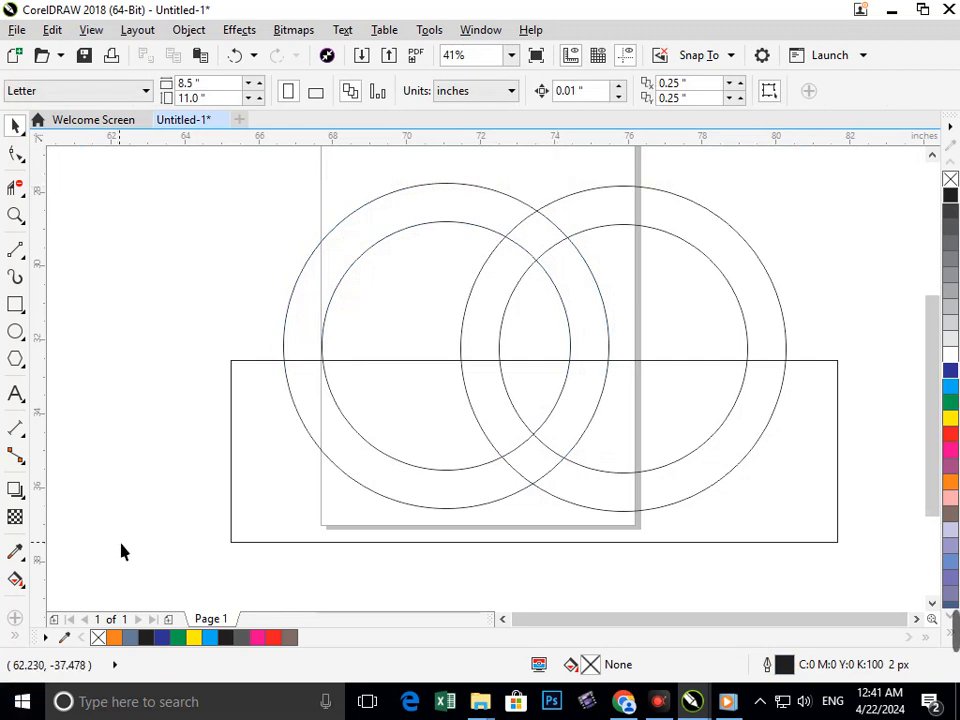
Fill the large rectangle red and draw a second rectangle about 4.6 by 1.4 inches across the crossing arcs.
click(339, 510)
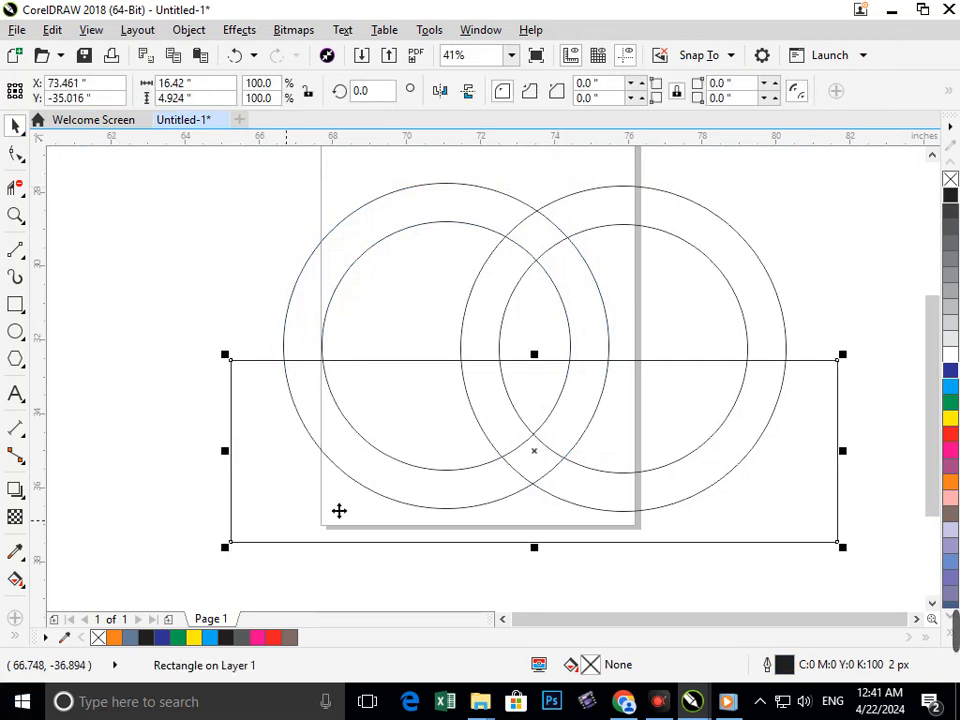
click(950, 433)
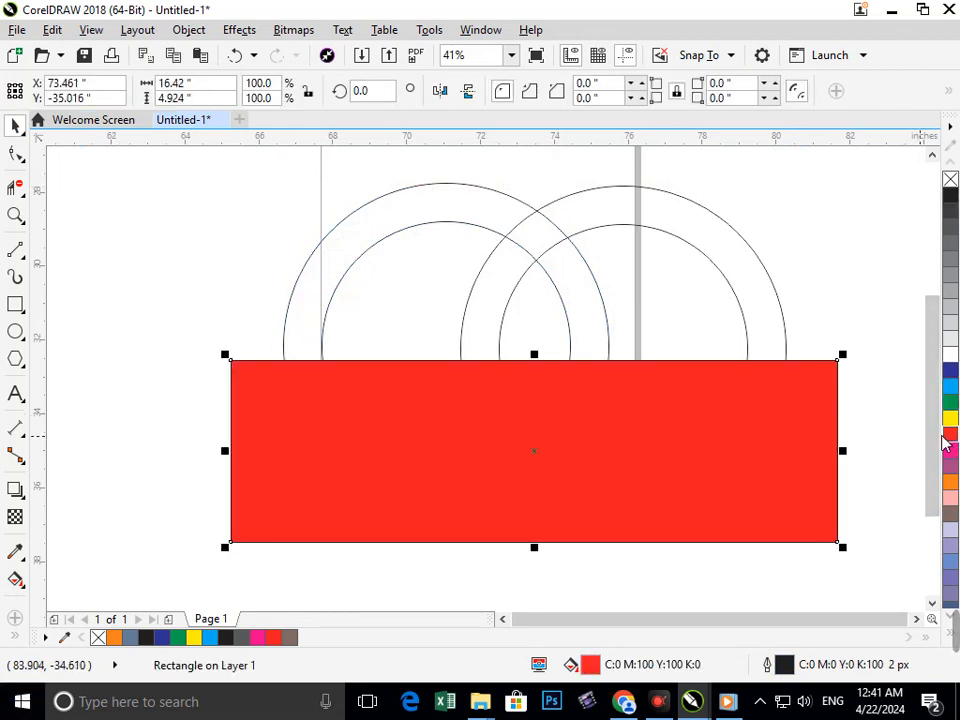
click(20, 306)
drag(447, 313, 626, 270)
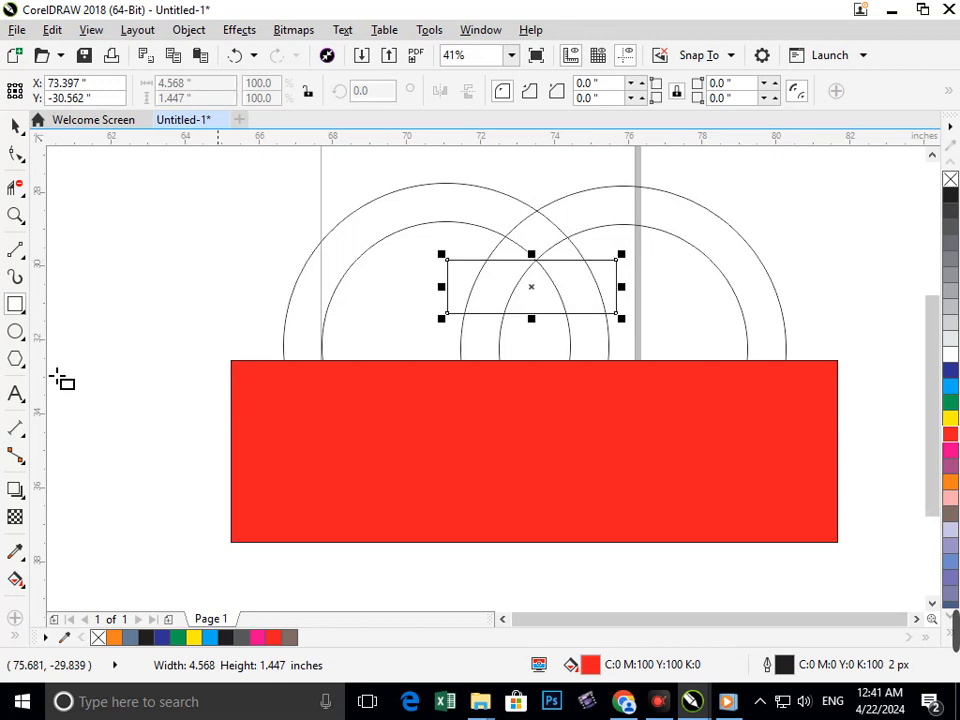
Smart-fill the upper ring bands and the crossing leg sections down to the small rectangle's lower edge with blue-grey.
click(15, 637)
click(47, 624)
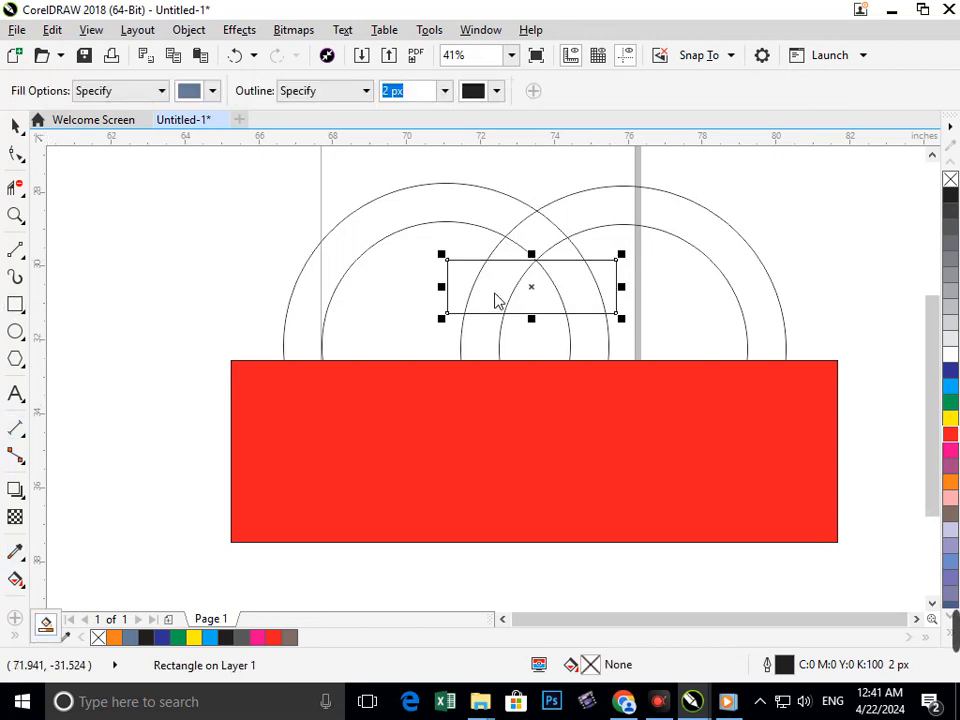
click(512, 287)
click(536, 247)
click(518, 222)
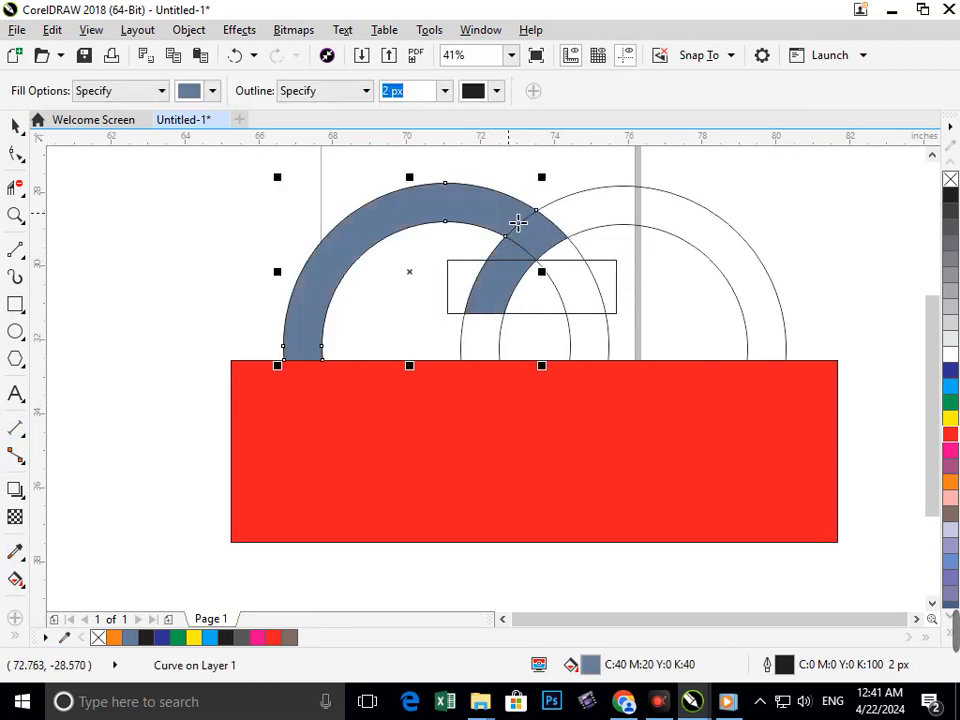
click(571, 261)
click(598, 216)
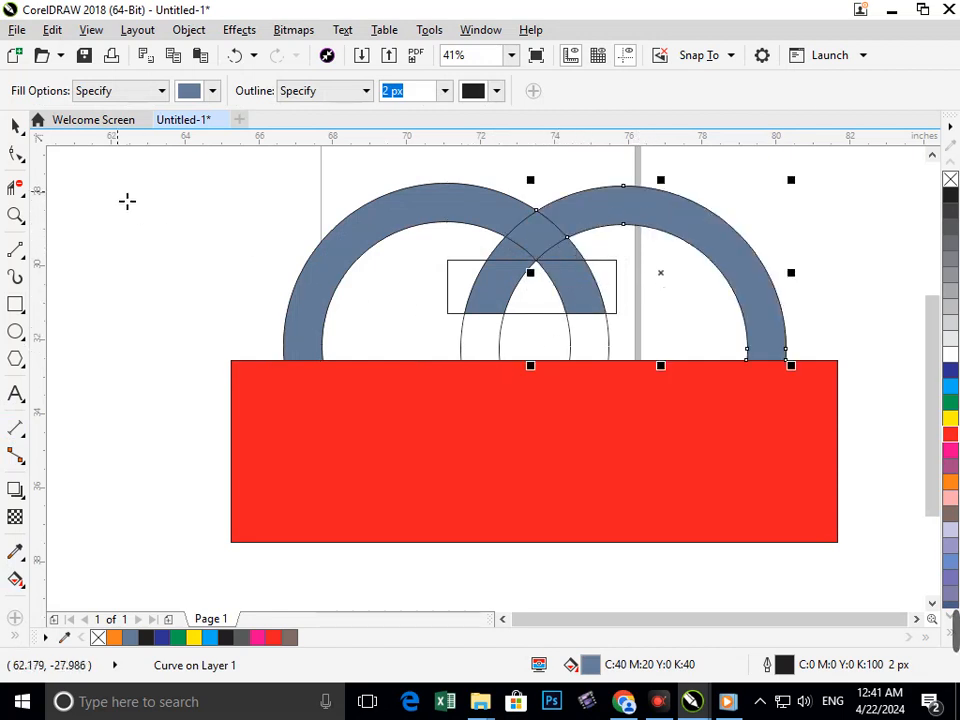
Delete the red rectangle, the four construction circles and the small rectangle, leaving only the filled arc pieces.
click(15, 125)
click(486, 476)
key(Delete)
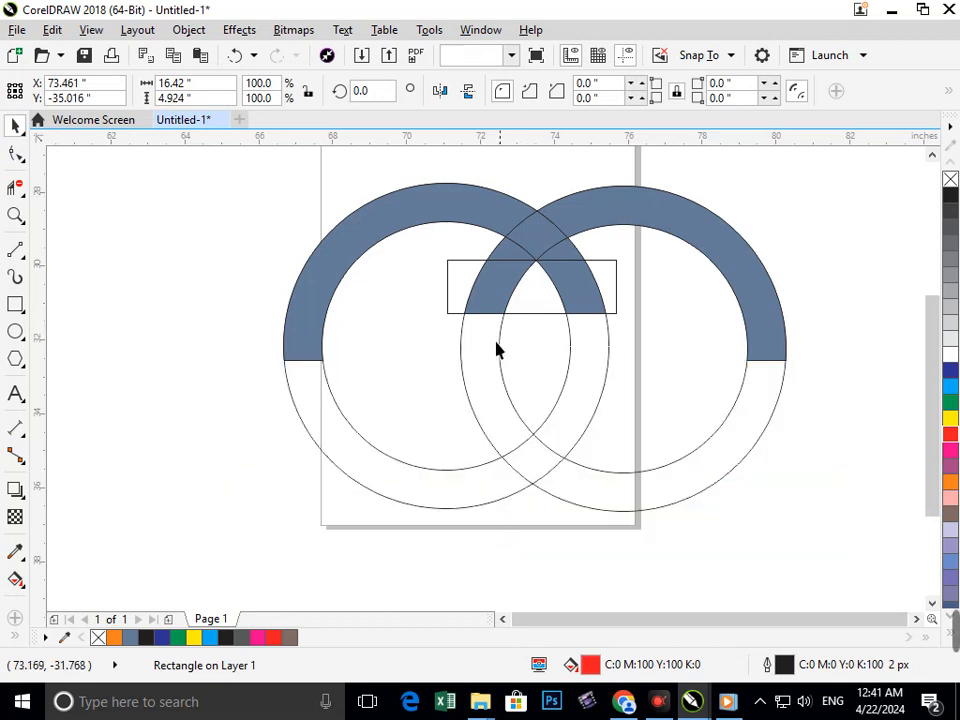
click(492, 346)
key(Delete)
click(548, 370)
key(Delete)
click(572, 388)
key(Delete)
click(540, 382)
key(Delete)
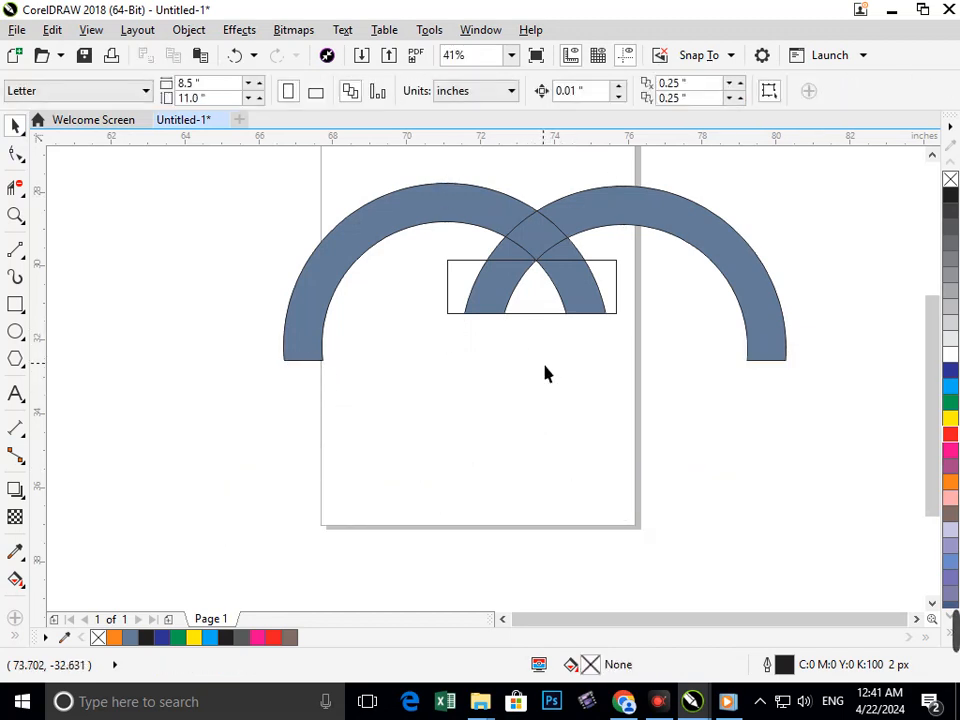
click(530, 312)
key(Delete)
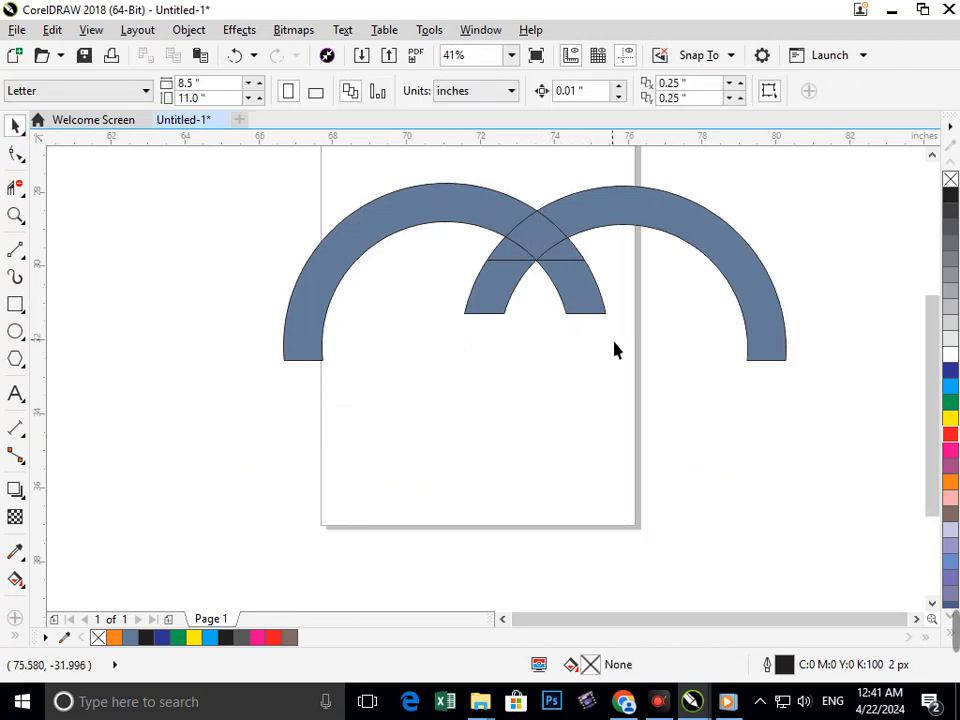
Select all the filled arc pieces and weld them into one shape.
drag(613, 337, 424, 208)
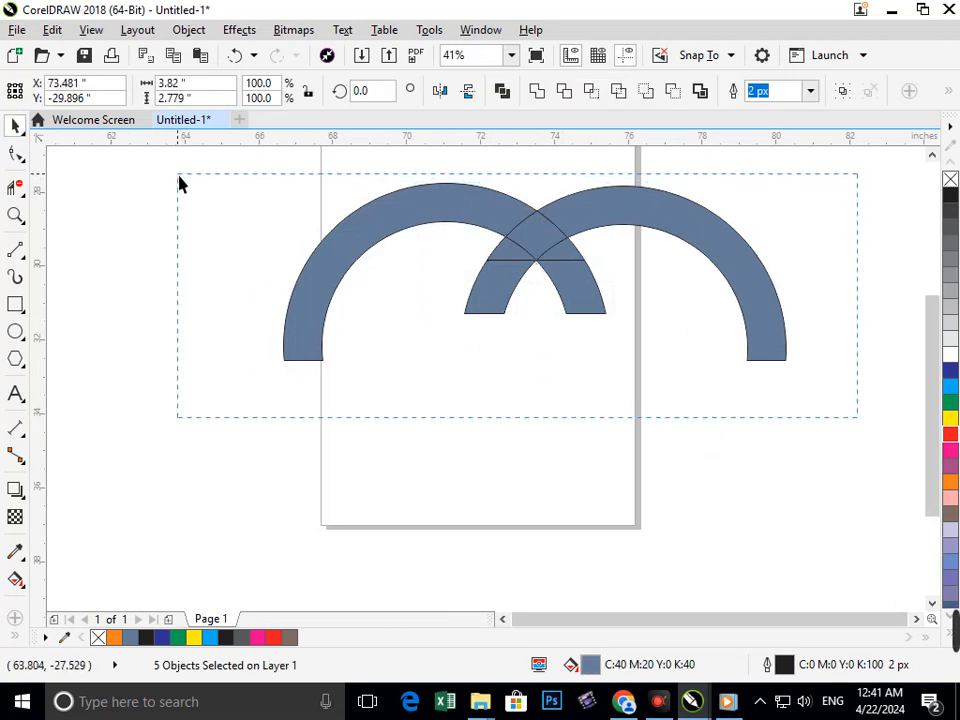
drag(179, 183, 179, 183)
click(537, 98)
click(577, 322)
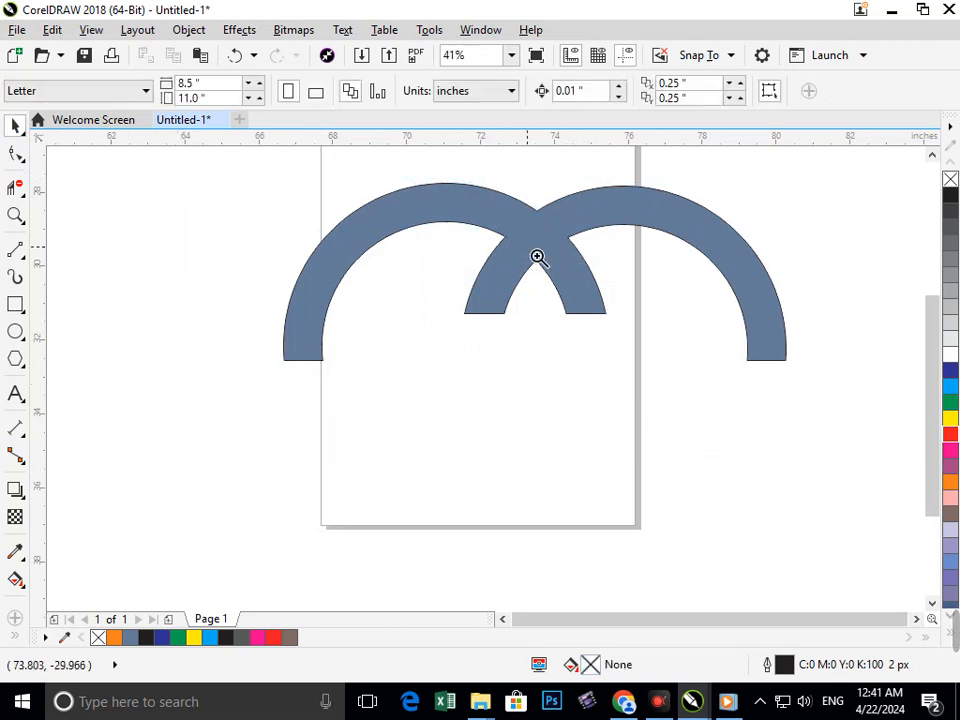
scroll(572, 302, down, 1)
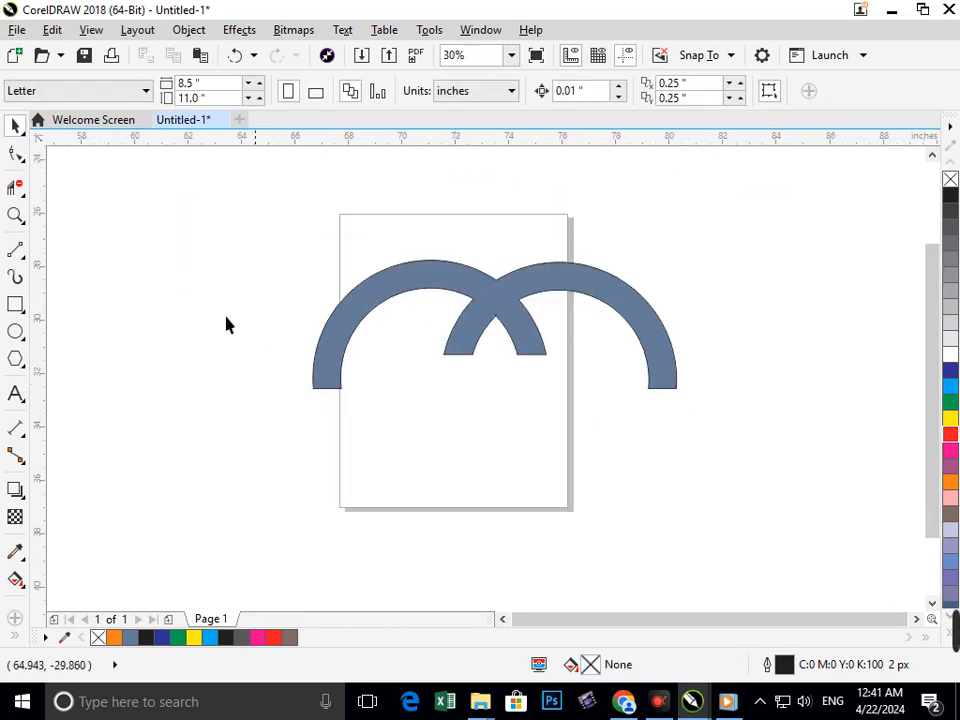
Draw a rectangle about 4.2 by 1.7 inches from the right inner leg's bottom corner across both crossing legs.
click(15, 304)
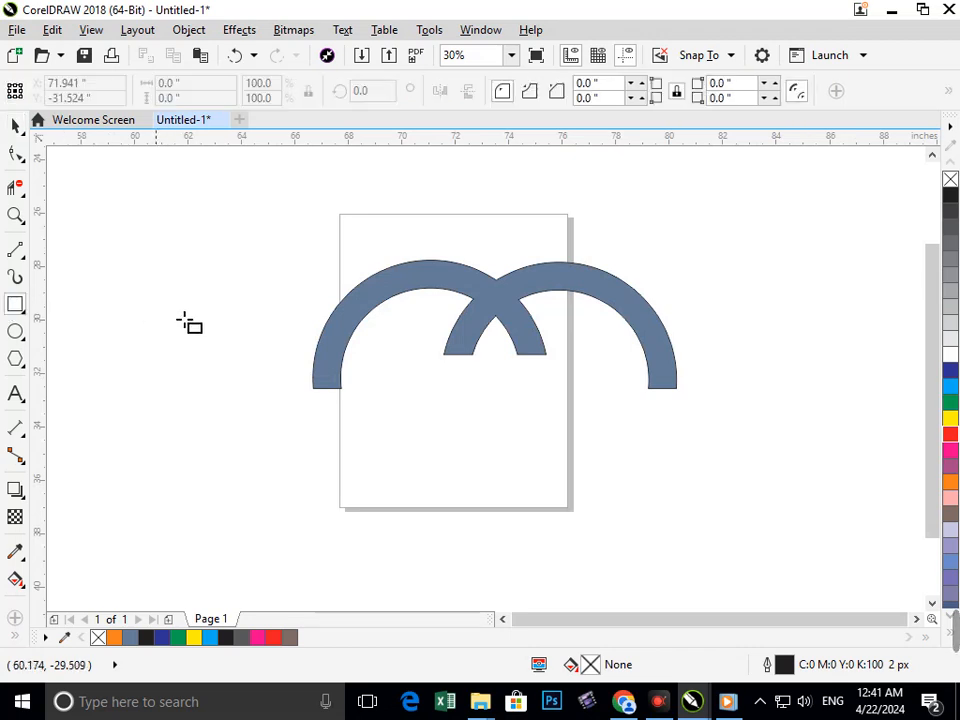
drag(408, 260, 608, 424)
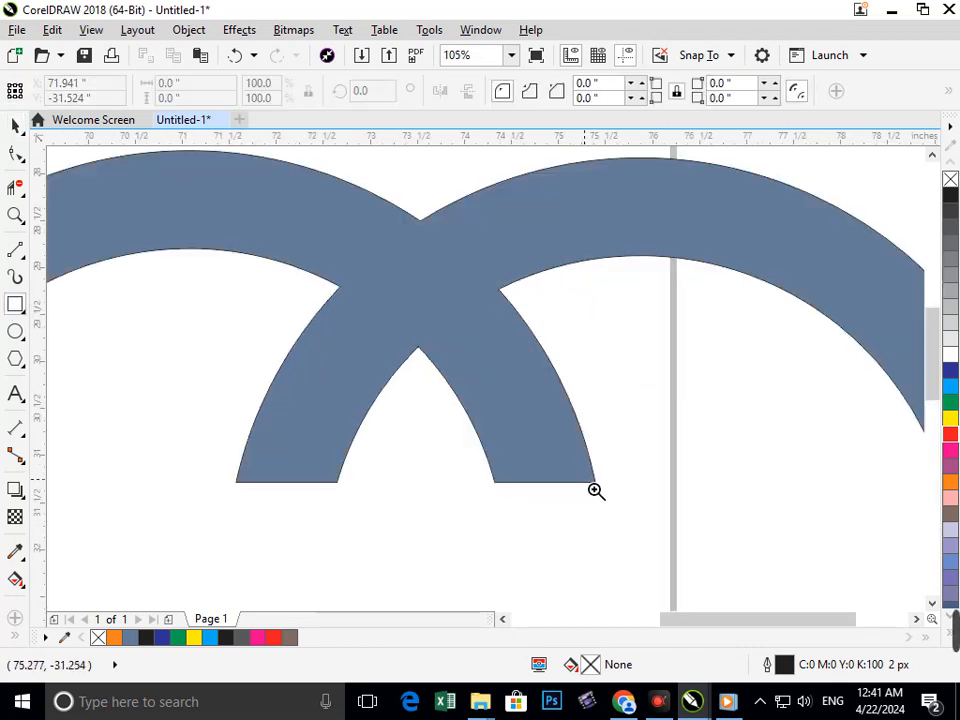
scroll(596, 491, up, 2)
scroll(500, 408, down, 2)
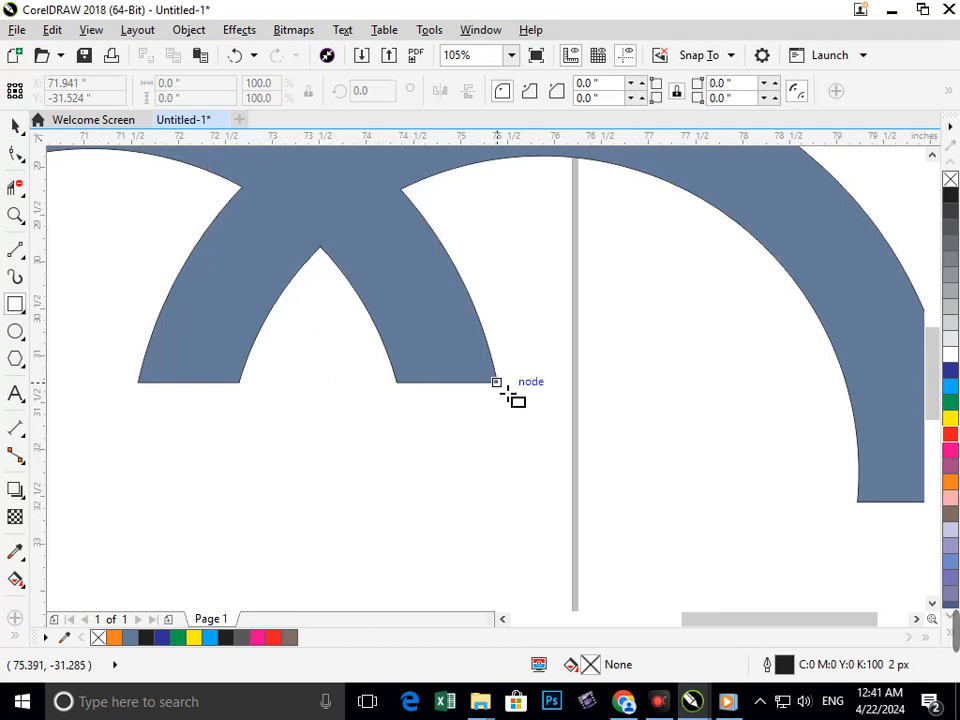
drag(497, 382, 105, 236)
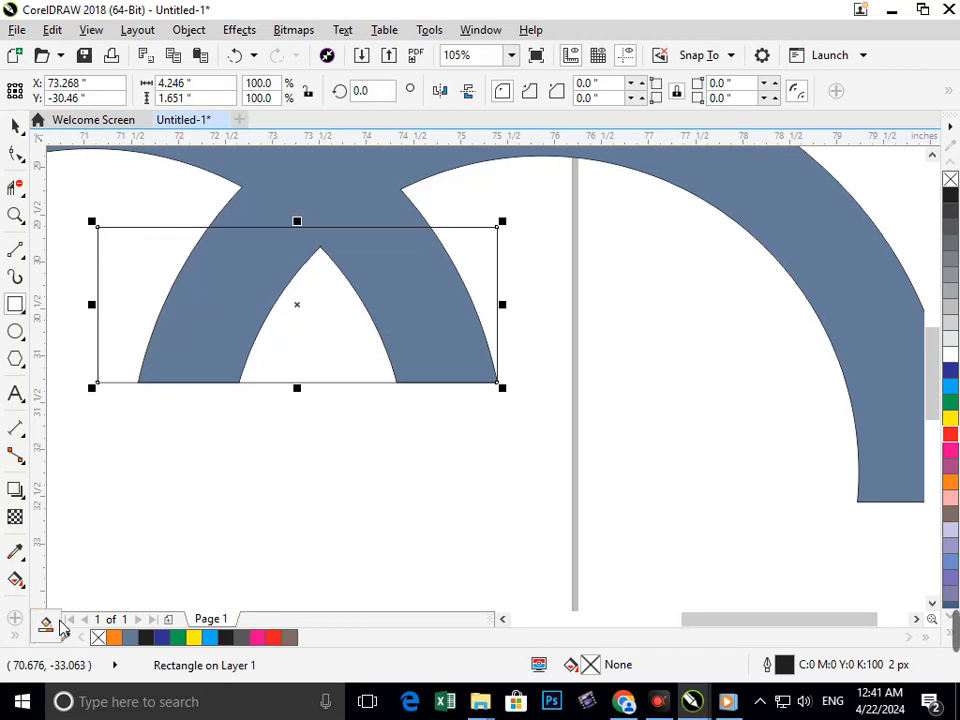
Smart-fill the pointed gap between the two crossing legs with blue-grey.
click(47, 625)
click(310, 358)
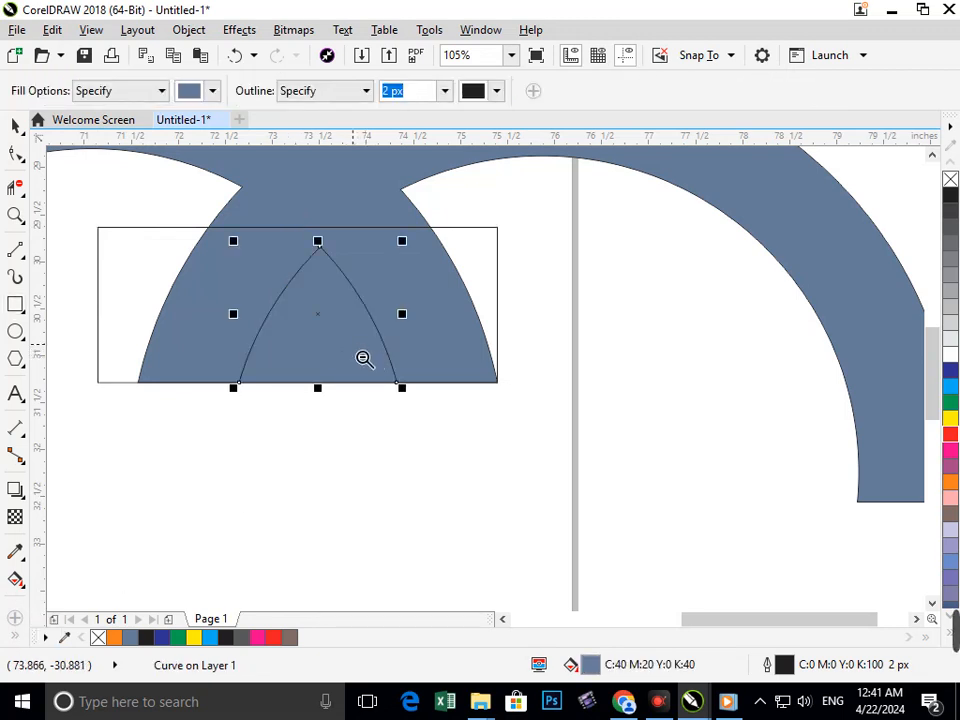
key(F3)
key(F3)
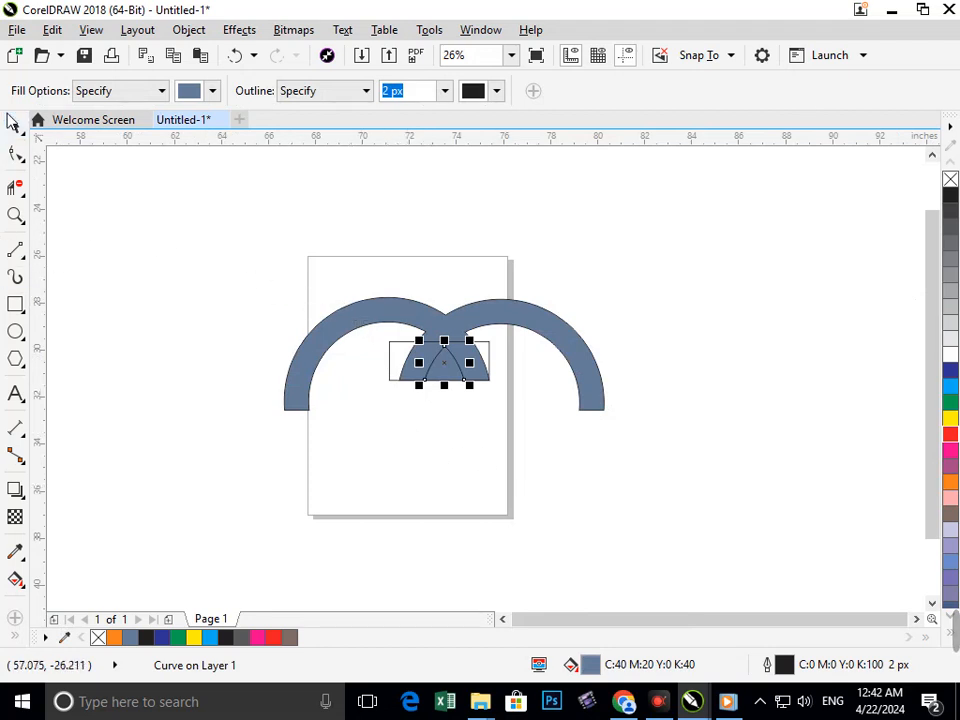
Delete the helper rectangle around the crossing legs.
click(15, 124)
click(336, 499)
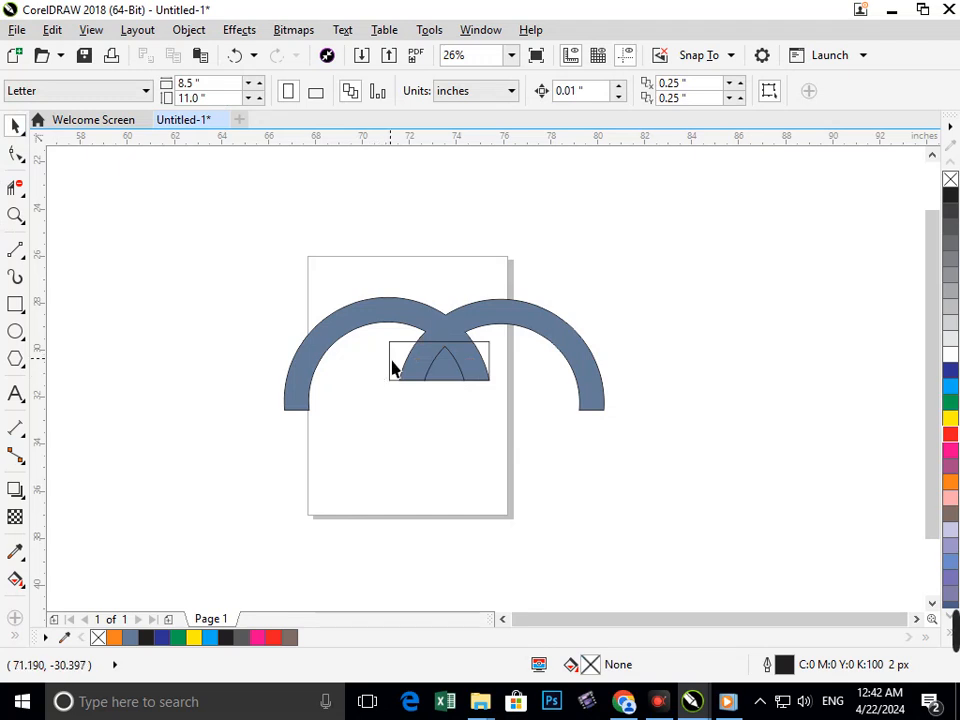
drag(391, 360, 298, 403)
key(Delete)
drag(445, 365, 452, 452)
key(ctrl+z)
key(ctrl+z)
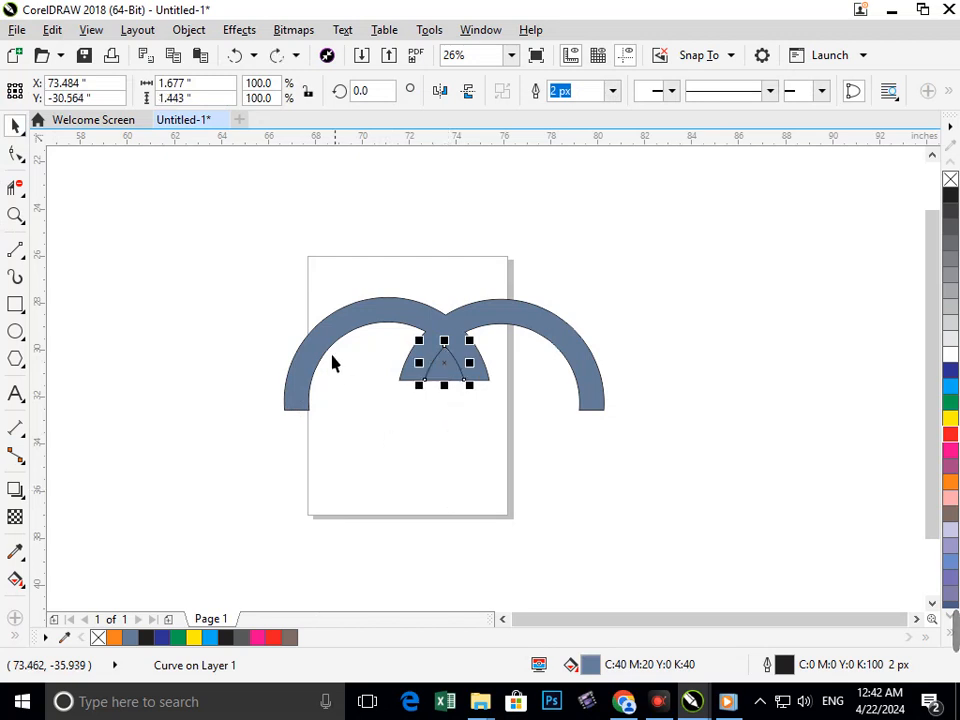
click(409, 380)
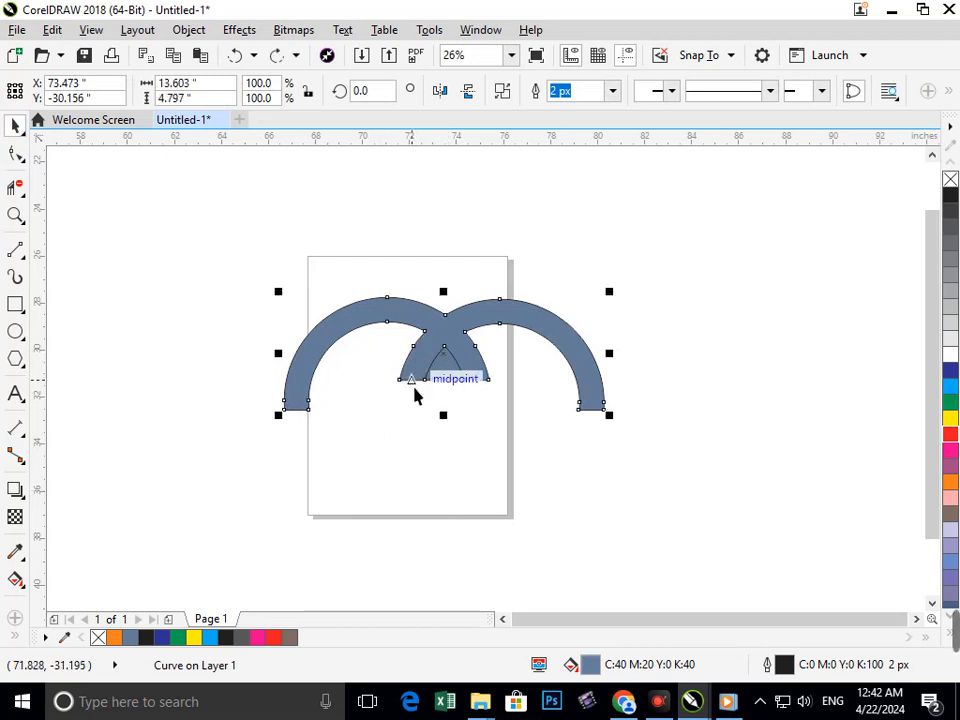
click(388, 483)
drag(409, 380, 403, 398)
key(ctrl+z)
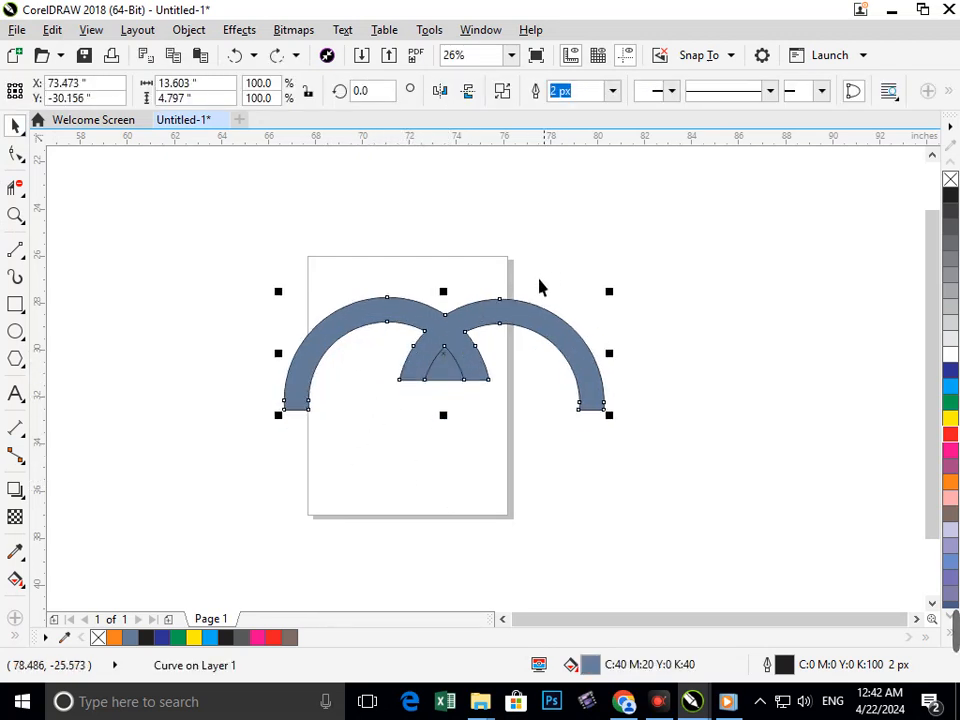
Apply Break Curve Apart to the welded double-arch shape.
click(189, 30)
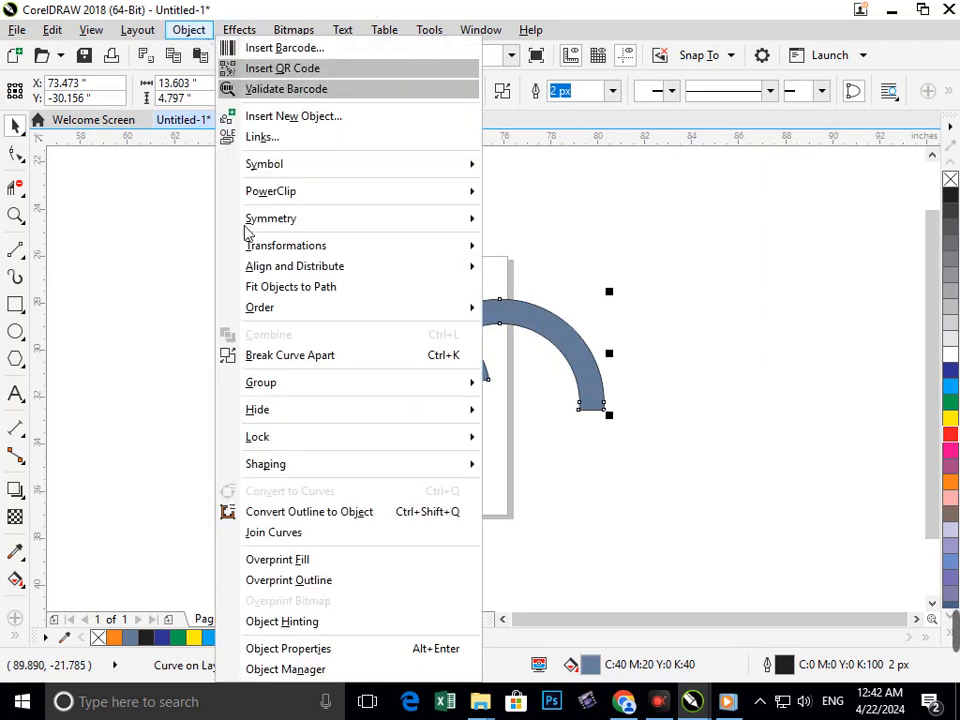
click(304, 354)
click(428, 464)
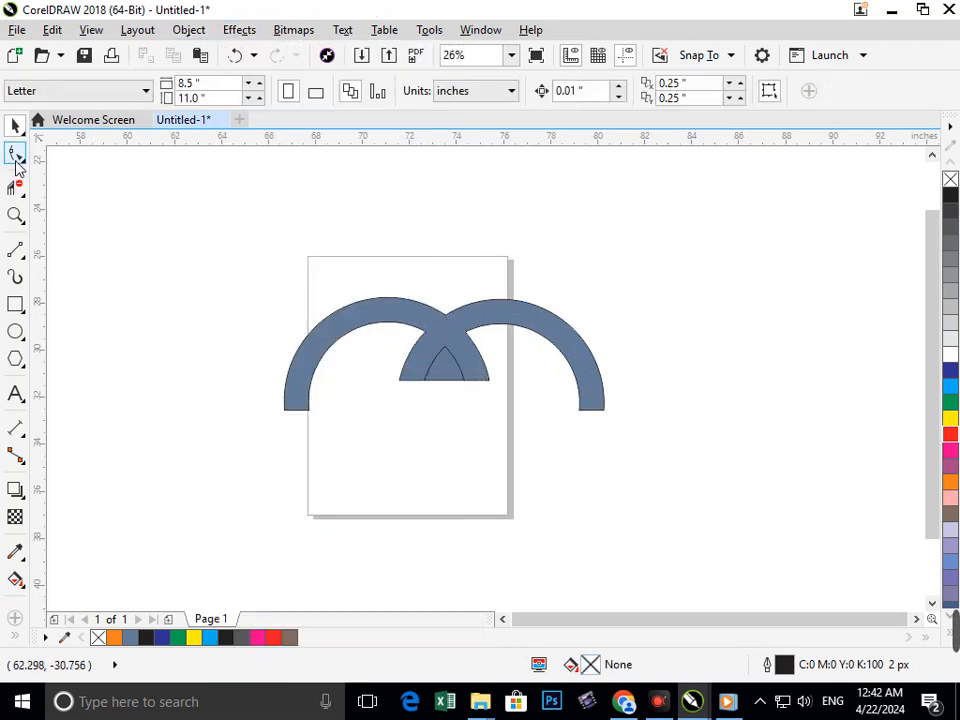
Extend the left inner leg of the double arch down and outward by moving its two bottom nodes.
click(15, 158)
click(411, 378)
drag(401, 387, 386, 427)
drag(425, 384, 414, 432)
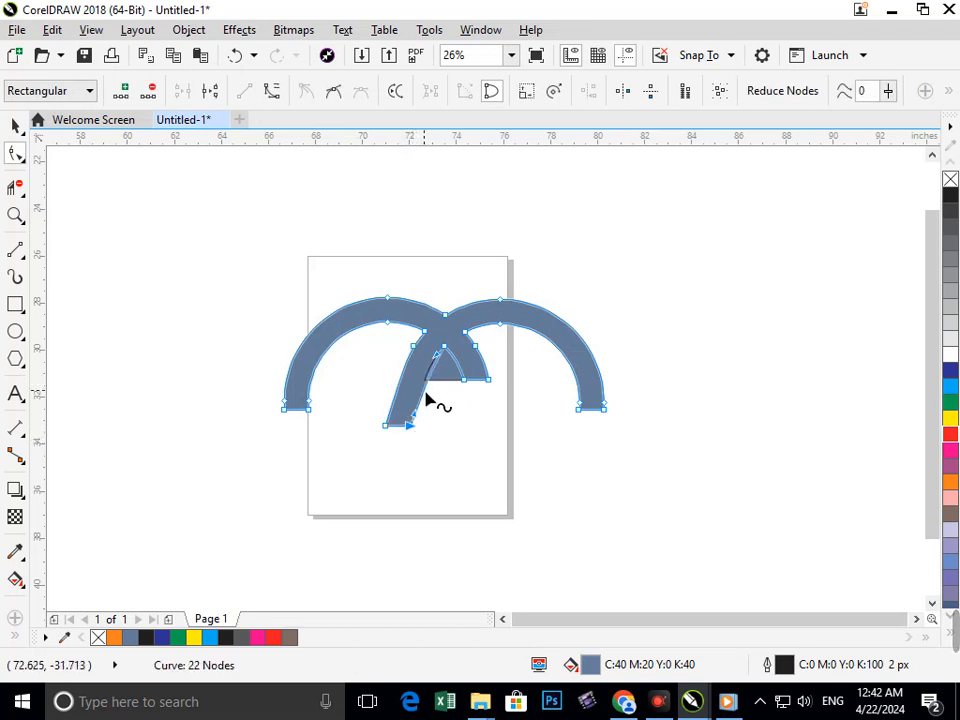
Extend the right inner leg of the double arch down and outward by moving its two bottom nodes, and deselect the shape.
click(424, 393)
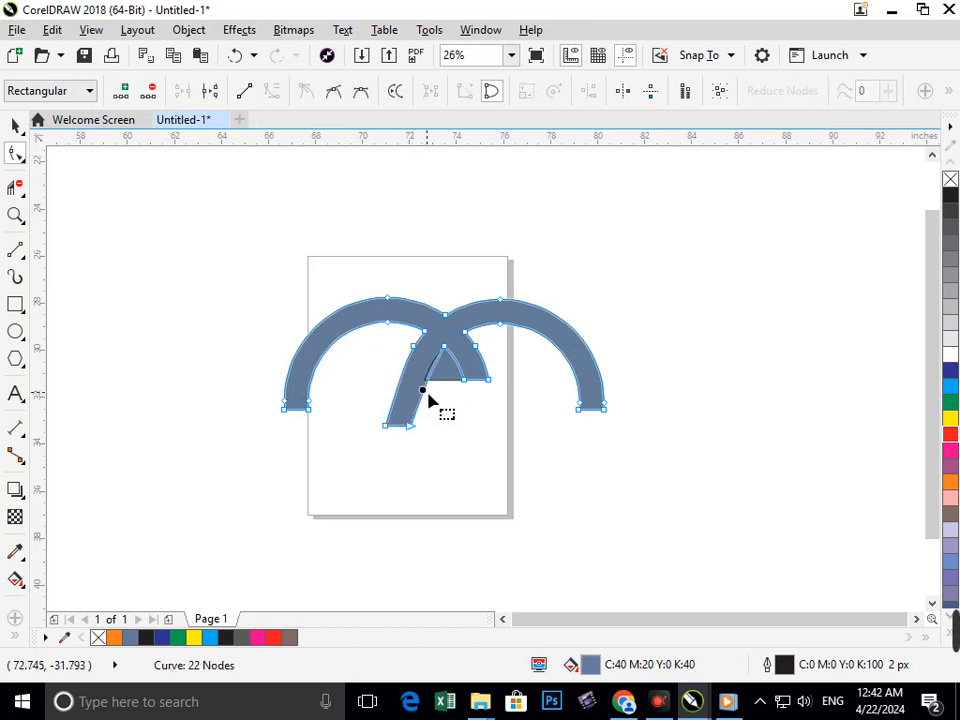
click(431, 393)
drag(431, 393, 474, 431)
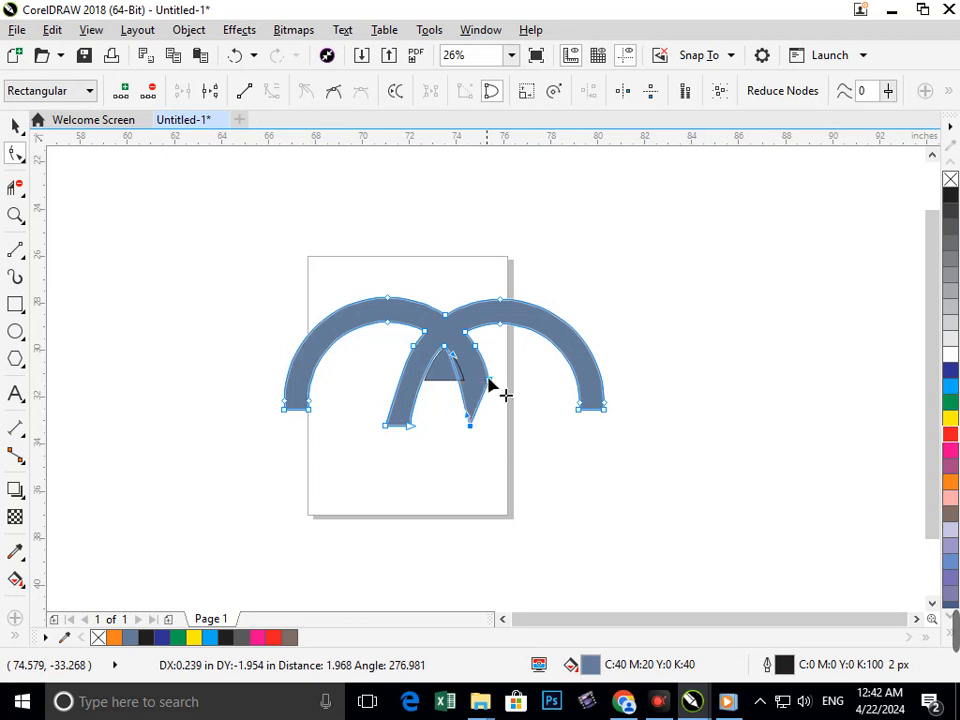
drag(491, 386, 489, 446)
click(471, 426)
key(Right)
key(Right)
key(Right)
key(Right)
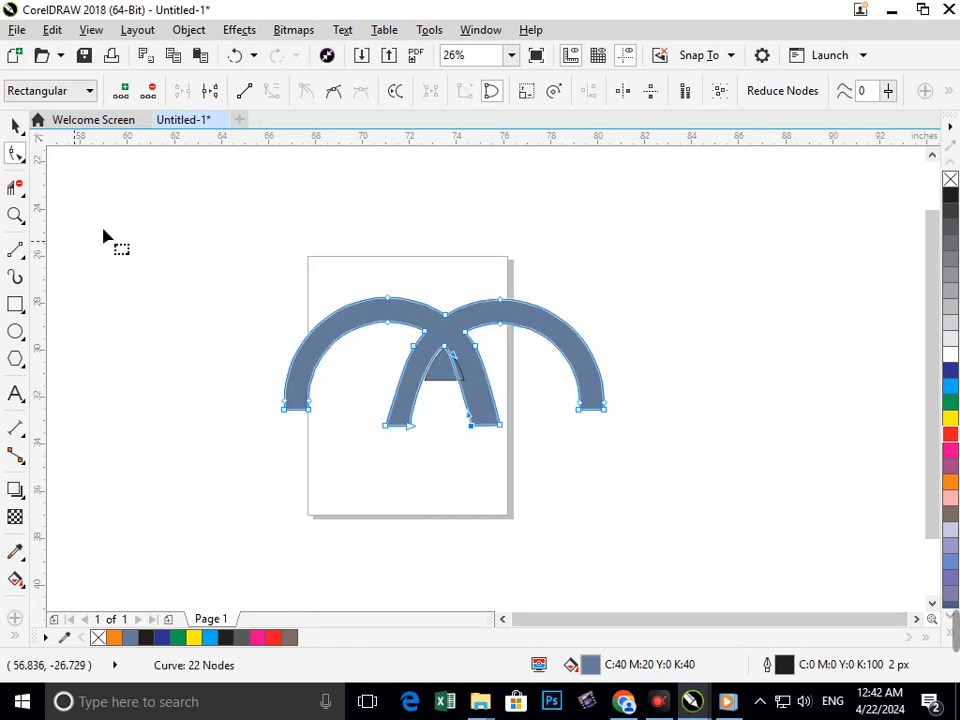
click(17, 126)
click(528, 388)
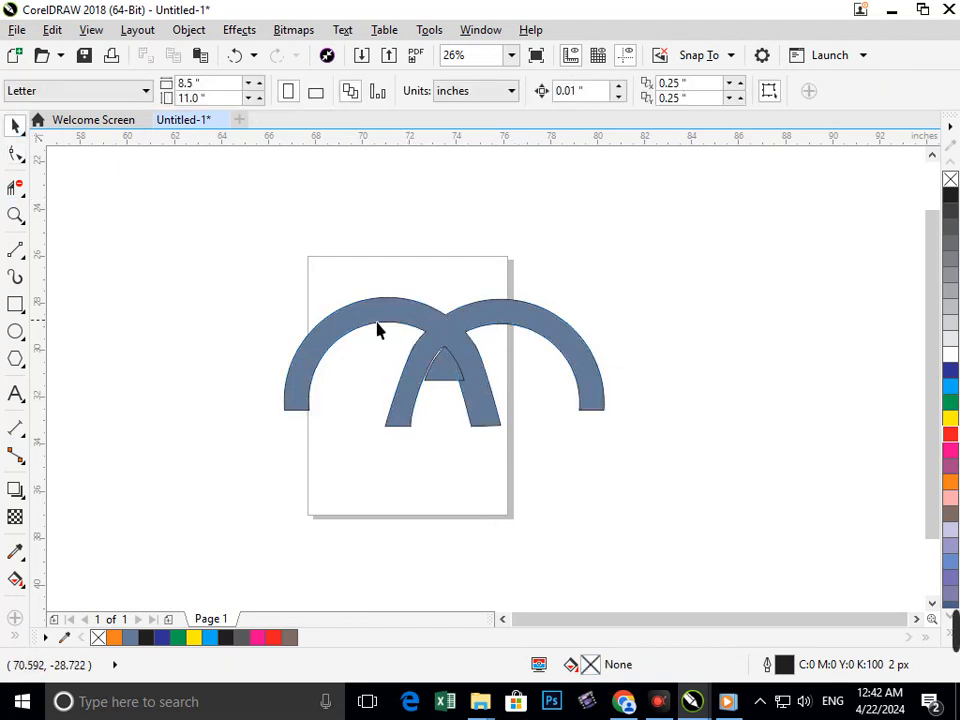
Move the small filled piece's right corner node inward and its apex node down, and adjust the right edge's curve handle.
scroll(444, 362, up, 6)
click(456, 421)
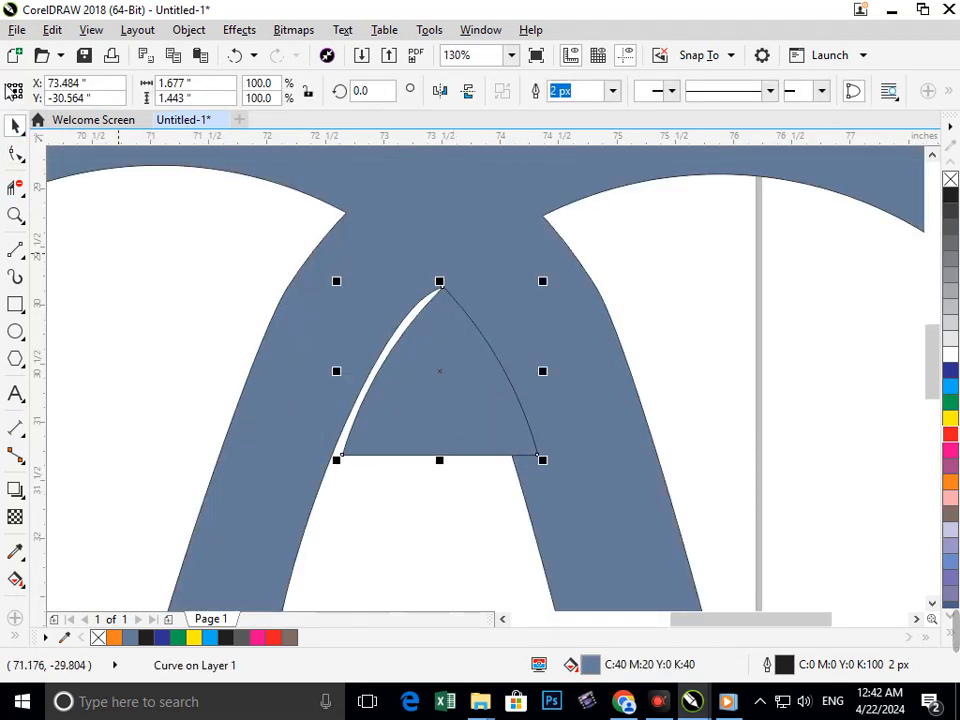
click(15, 153)
drag(541, 461, 511, 462)
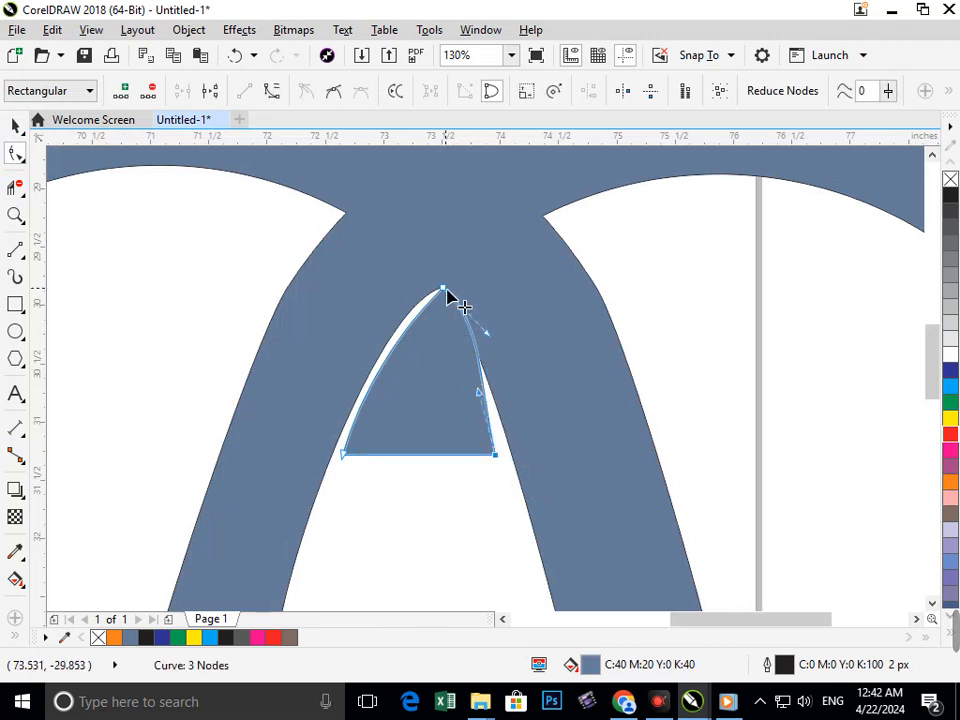
drag(449, 297, 442, 312)
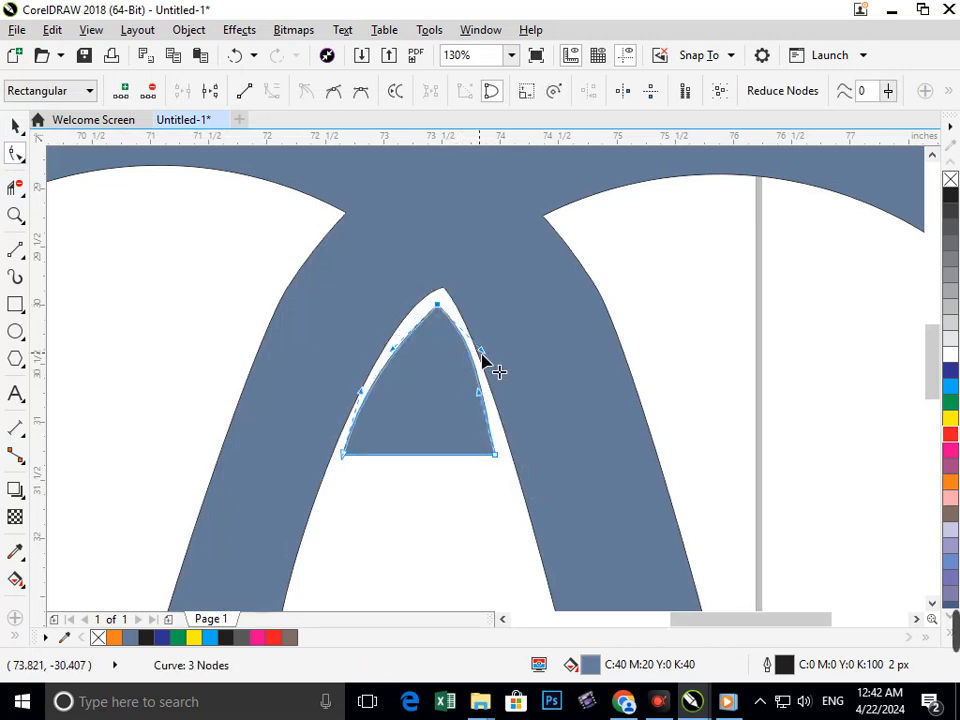
drag(482, 352, 466, 390)
scroll(504, 476, down, 3)
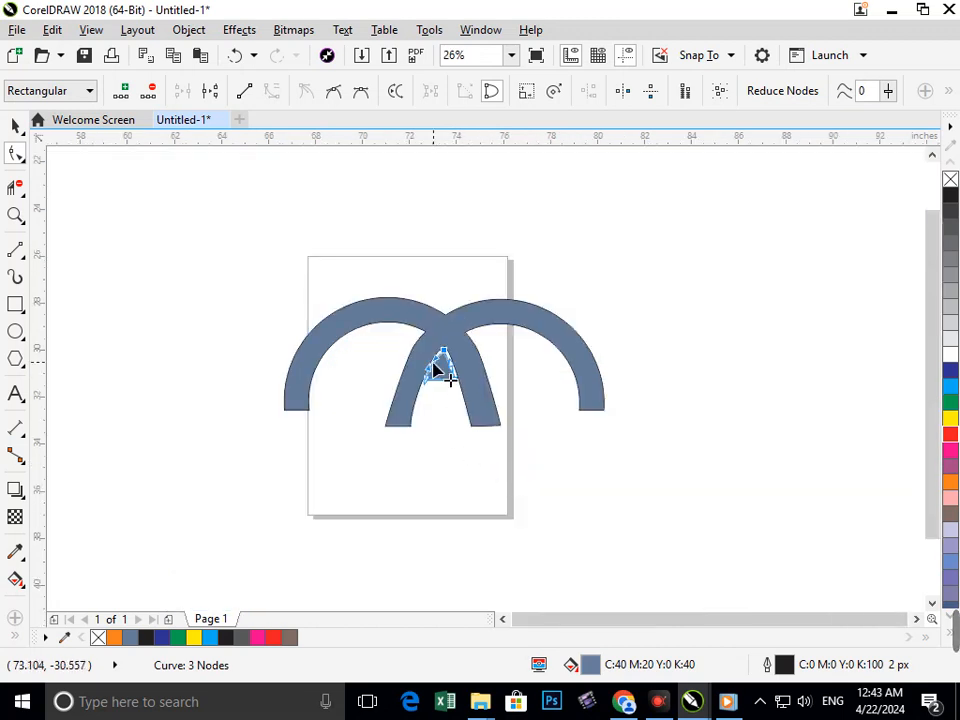
Bend both side edges of the small piece inward by adjusting their curve handles.
key(F2)
drag(364, 309, 521, 424)
key(F2)
drag(330, 272, 623, 464)
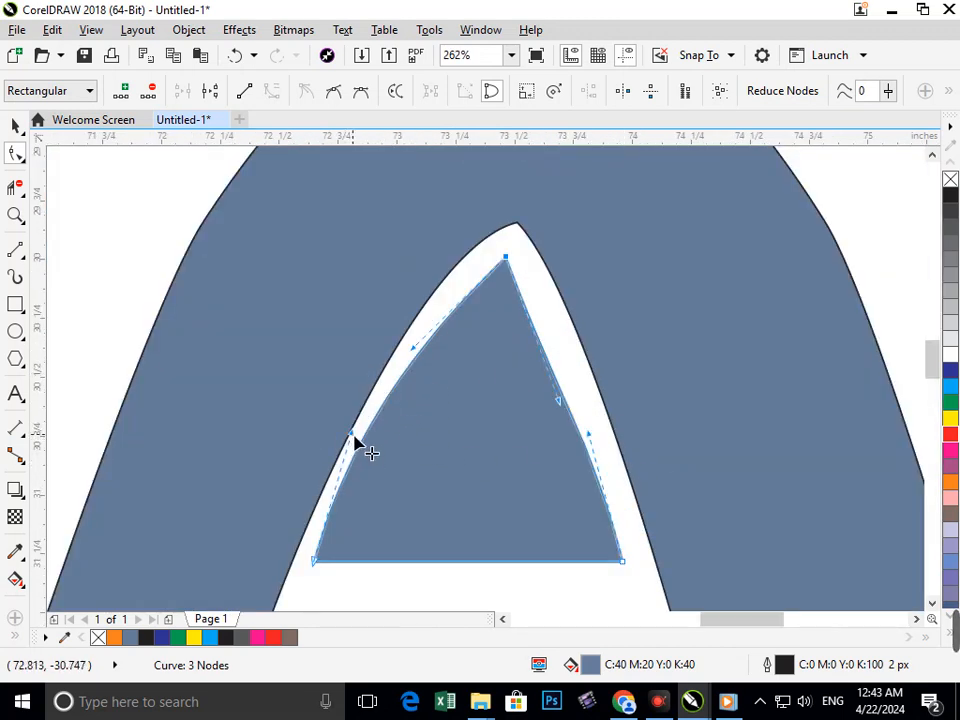
drag(355, 441, 453, 409)
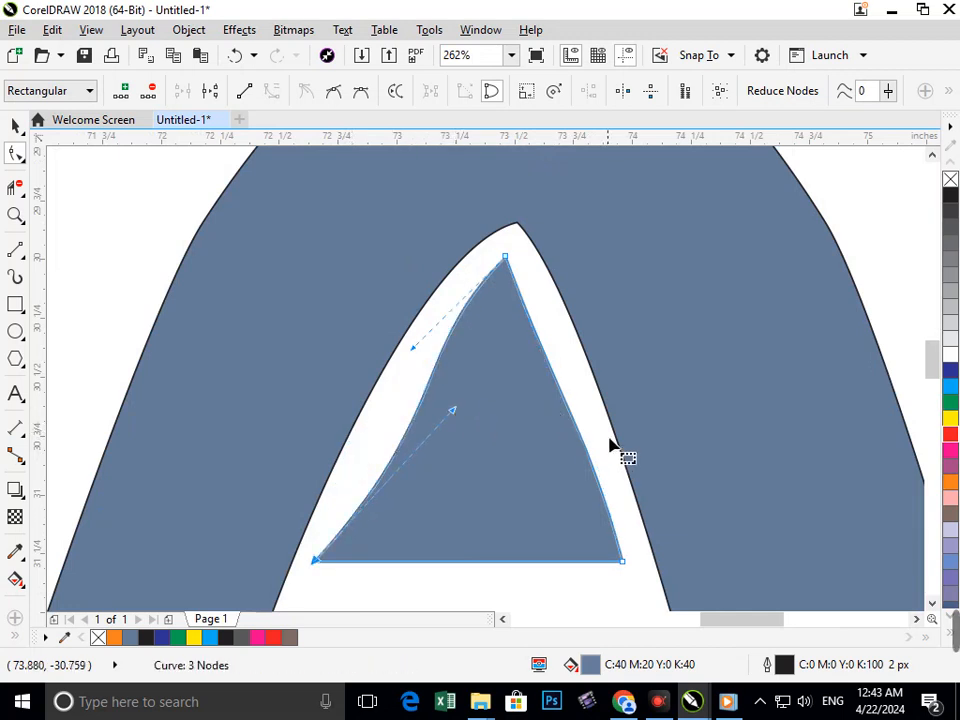
click(625, 565)
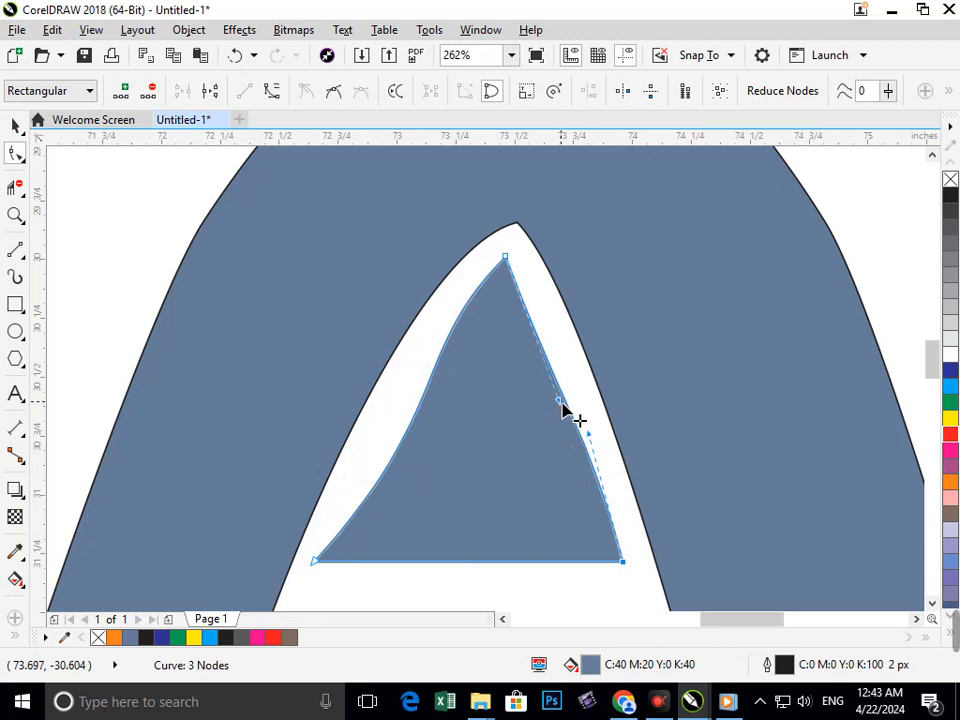
drag(562, 410, 497, 403)
scroll(564, 429, down, 3)
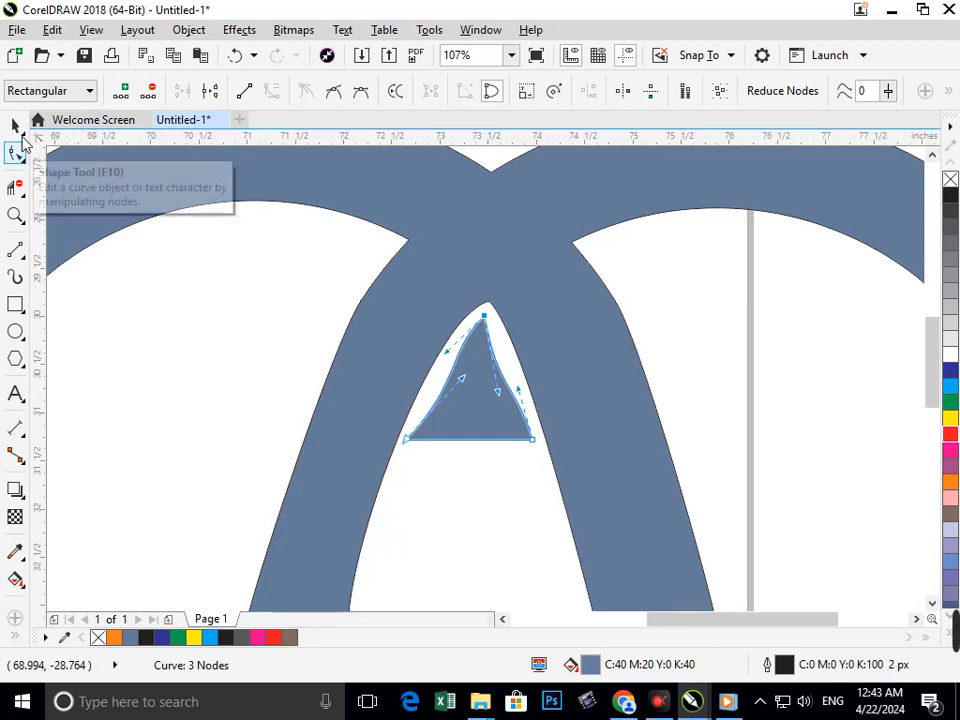
Move the small piece slightly down, away from the point where the inner legs cross.
click(15, 125)
click(155, 221)
drag(310, 281, 475, 401)
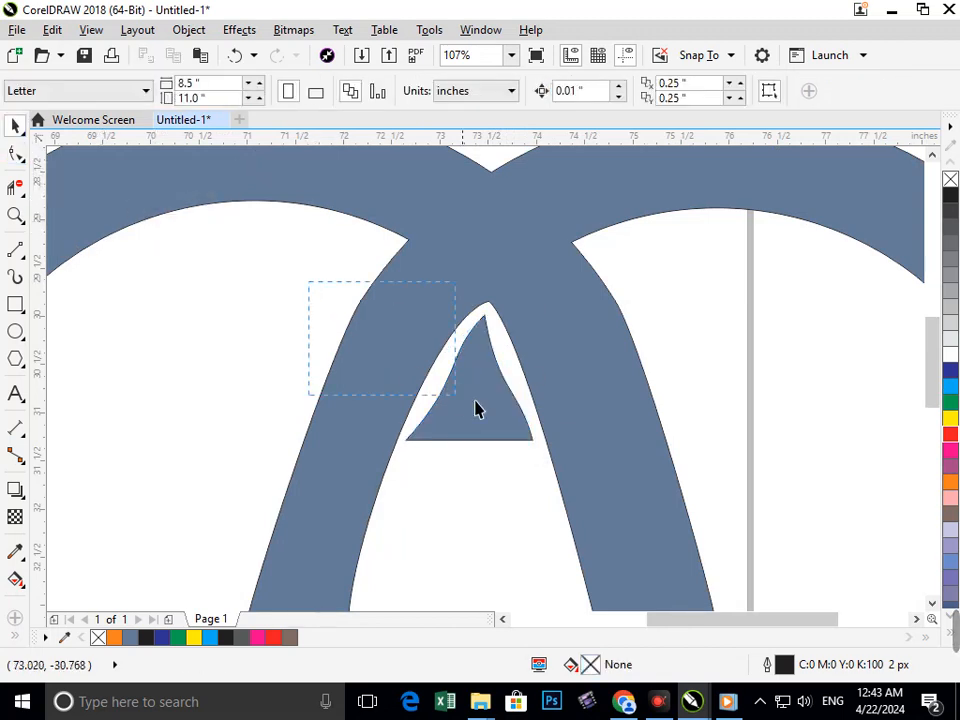
scroll(476, 401, down, 2)
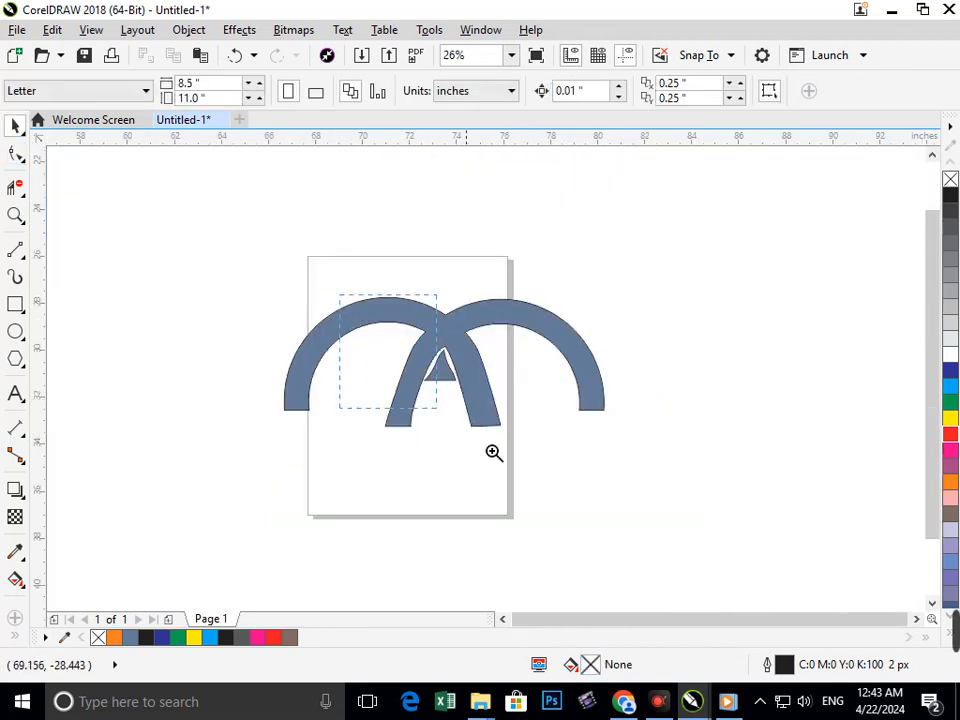
scroll(401, 360, up, 1)
drag(428, 333, 436, 366)
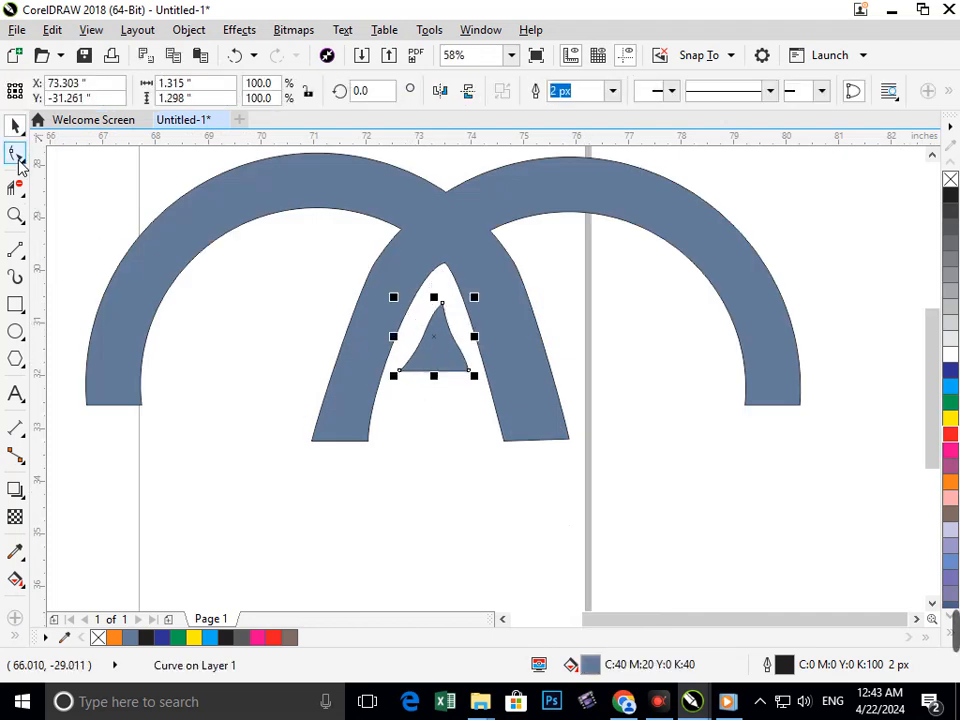
Straighten the left edge of the small piece by adjusting the curve handles at both its ends.
click(17, 156)
scroll(386, 316, up, 2)
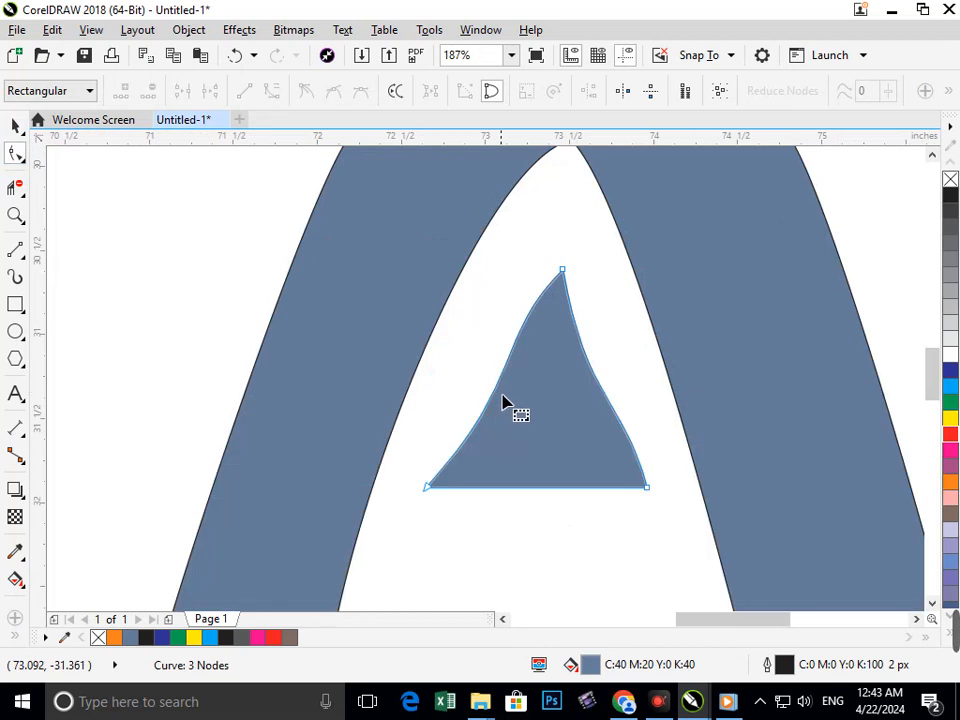
click(428, 487)
drag(526, 382, 491, 401)
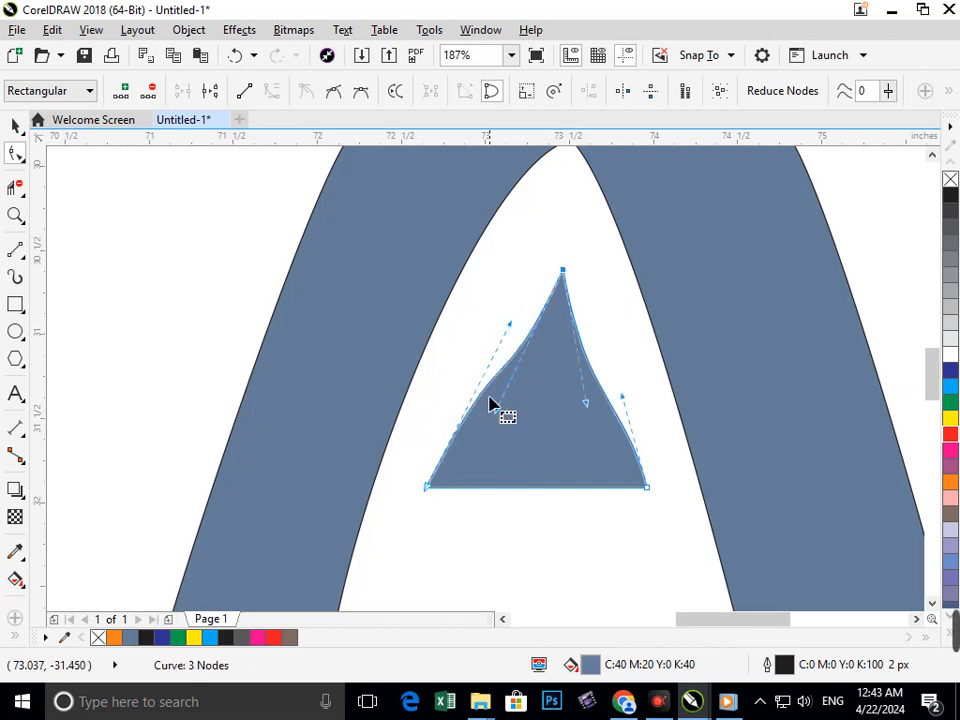
click(531, 328)
click(566, 285)
drag(511, 326, 547, 300)
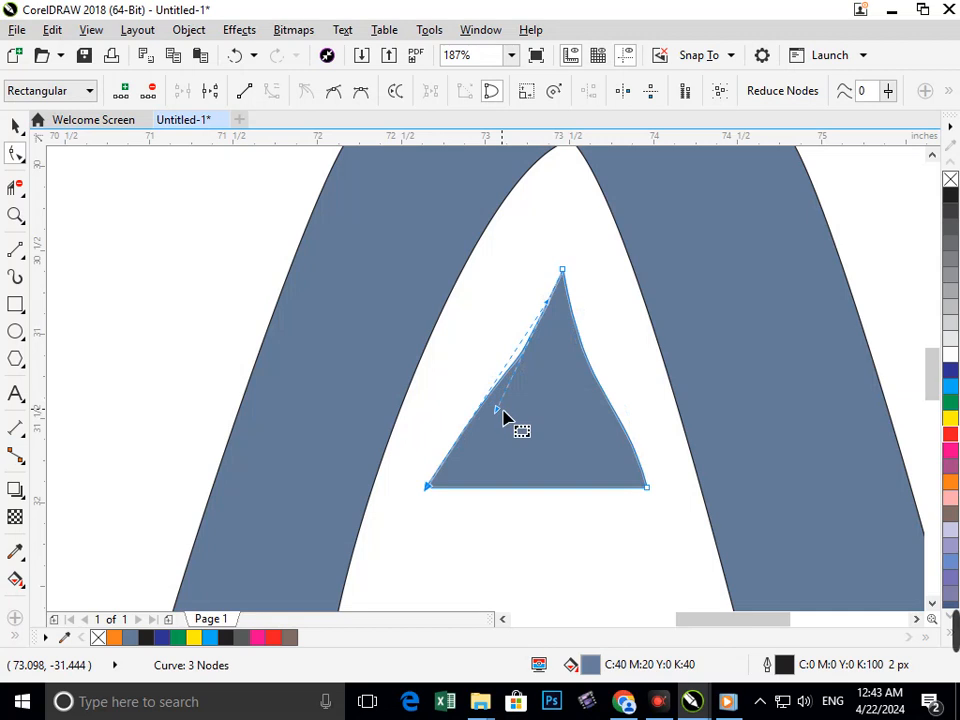
drag(499, 411, 476, 416)
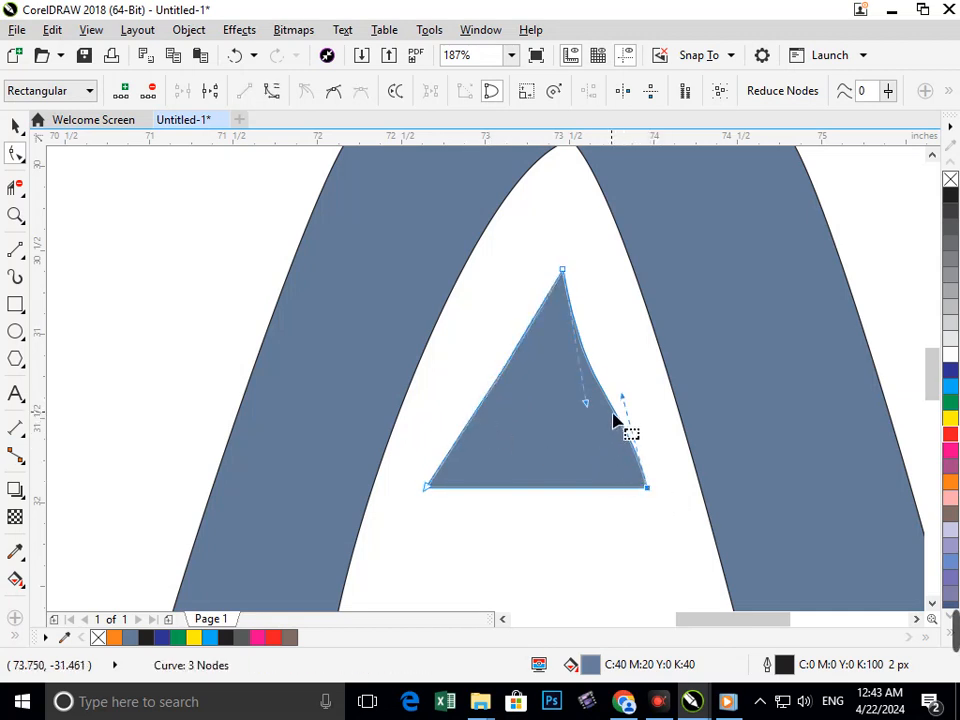
Straighten the right edge of the small piece and shift its apex node slightly down and left.
click(613, 408)
drag(588, 412, 615, 419)
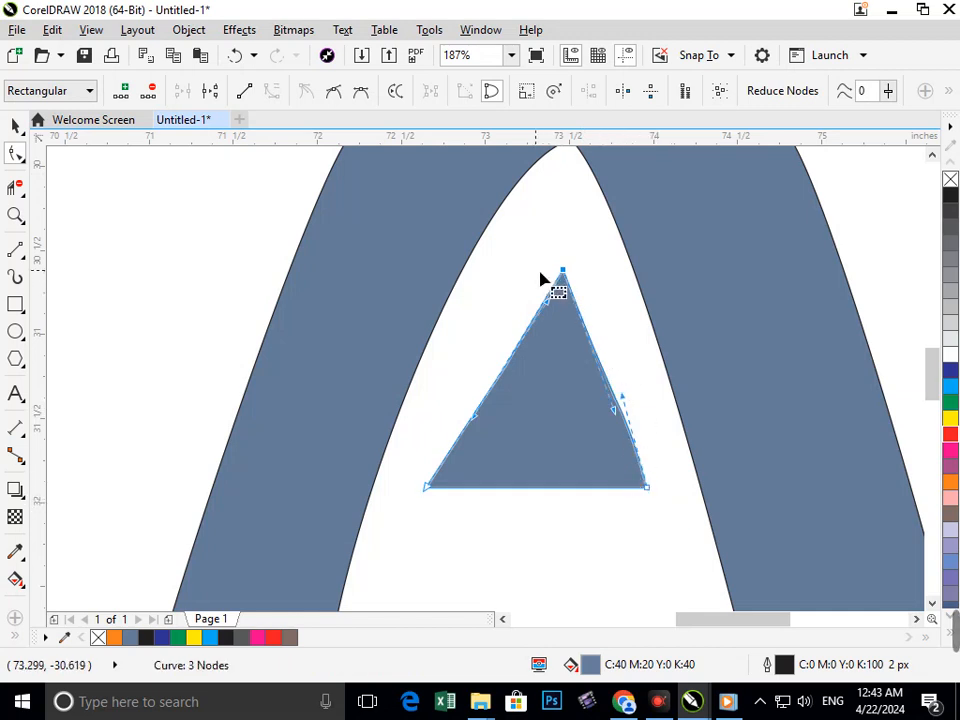
drag(566, 273, 553, 280)
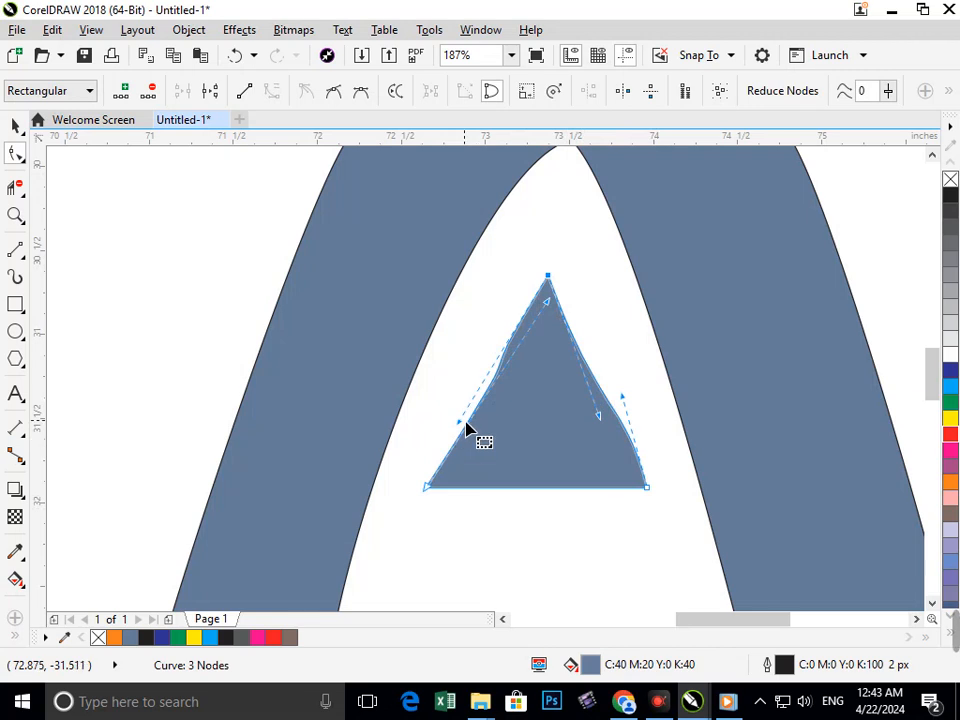
mouse_move(463, 428)
mouse_down()
mouse_move(488, 429)
mouse_move(462, 432)
mouse_up()
scroll(597, 492, down, 2)
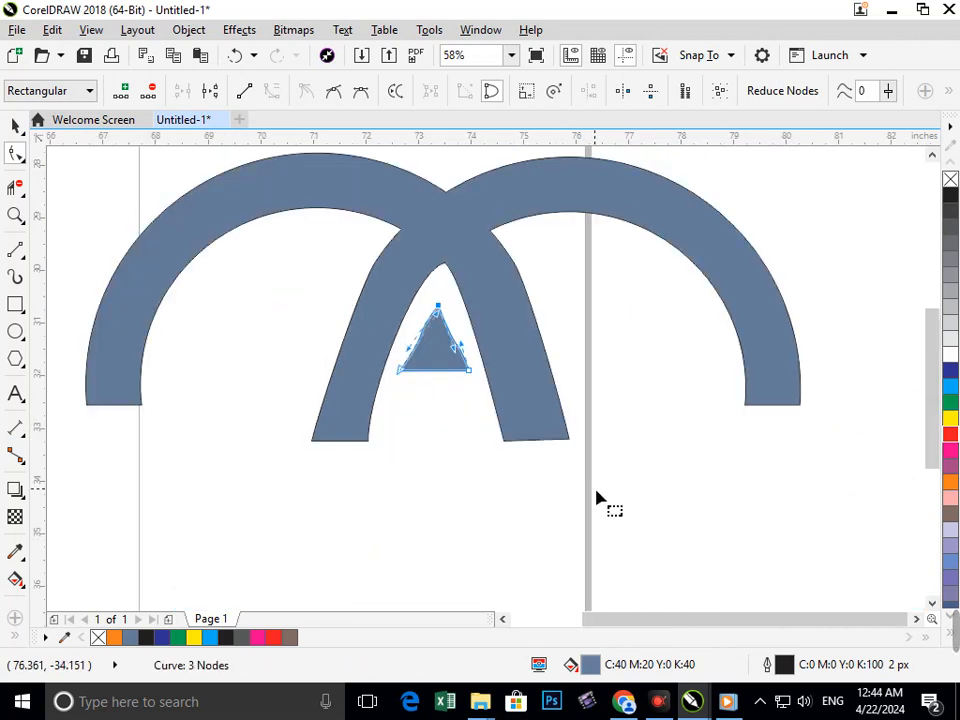
Delete the apex node of the small piece to give it a rounded top, and reselect the piece.
key(Delete)
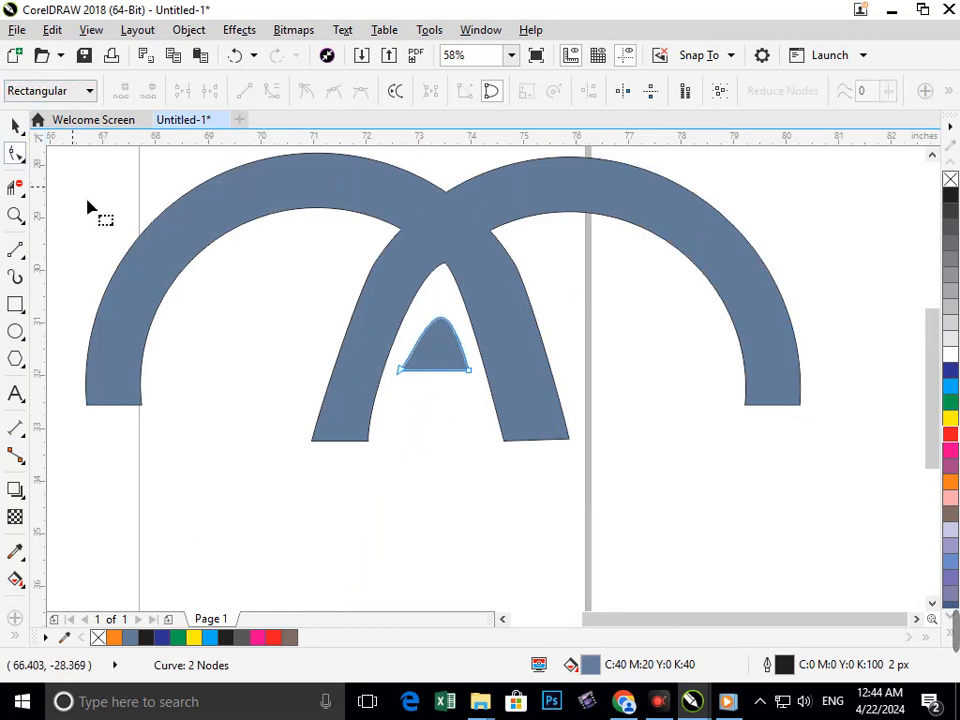
click(12, 127)
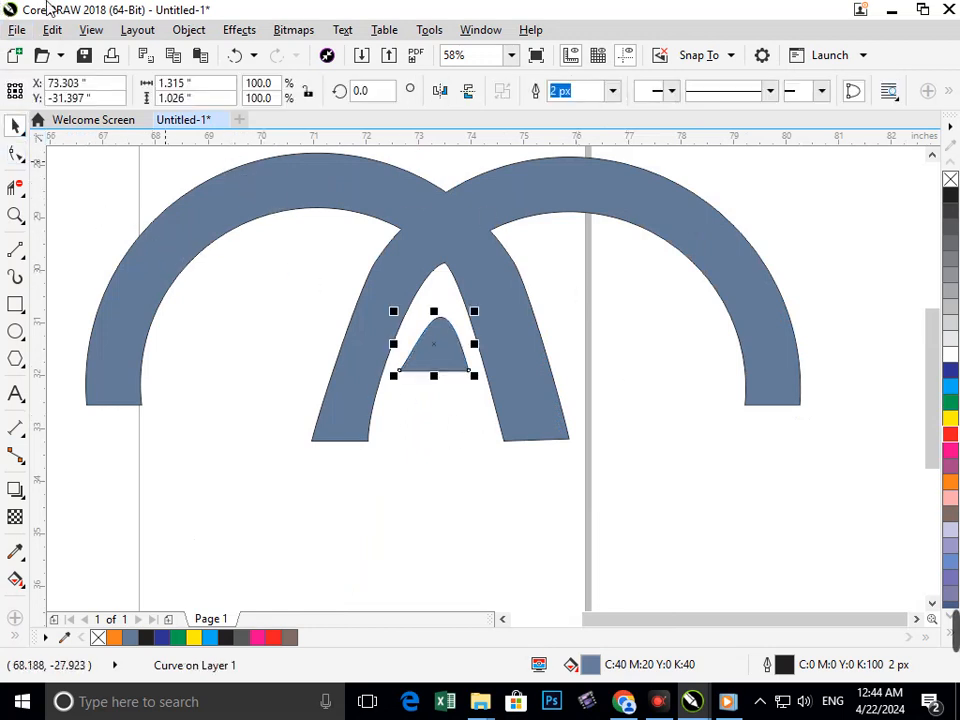
click(448, 437)
click(445, 362)
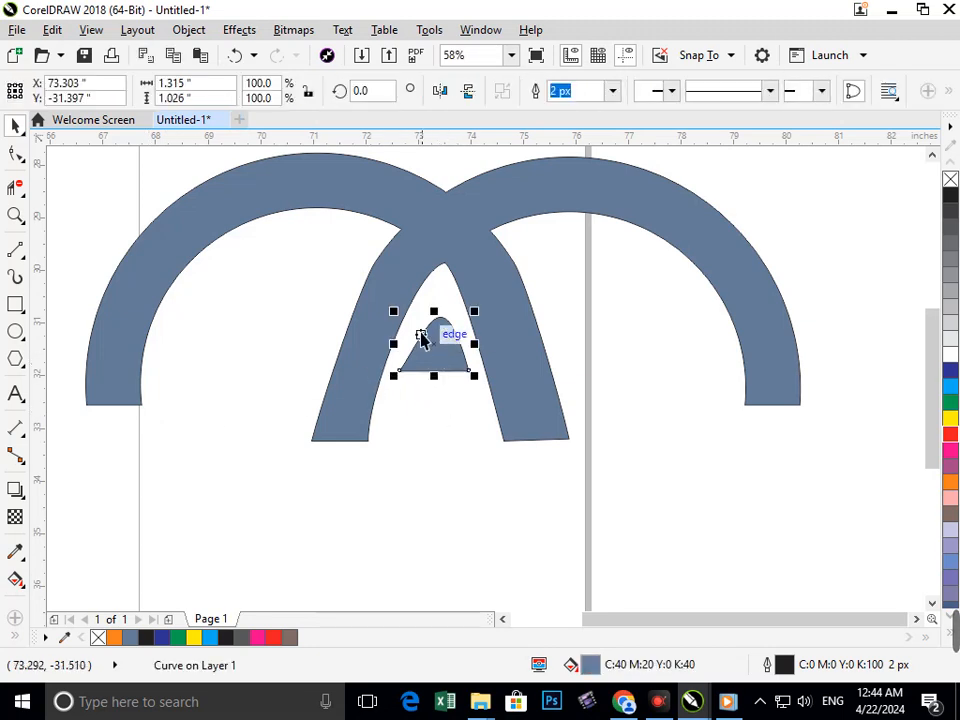
Move the bottom-right corner node of the rounded piece slightly outward.
click(16, 153)
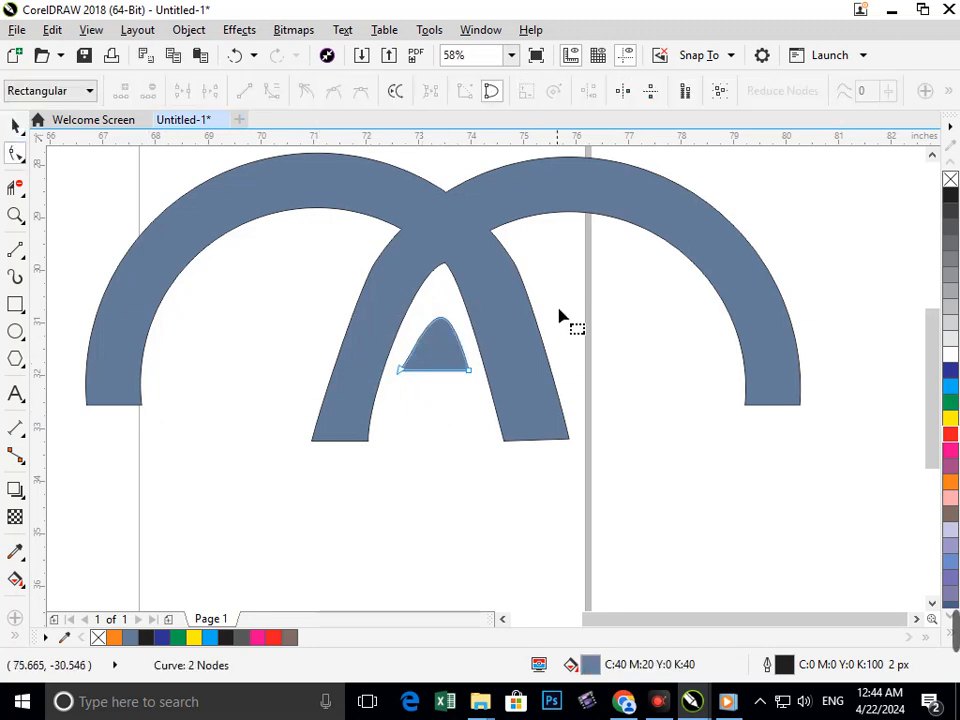
mouse_move(480, 385)
mouse_down()
mouse_move(489, 370)
mouse_move(484, 386)
mouse_move(467, 377)
mouse_move(481, 380)
mouse_up()
key(F2)
click(641, 456)
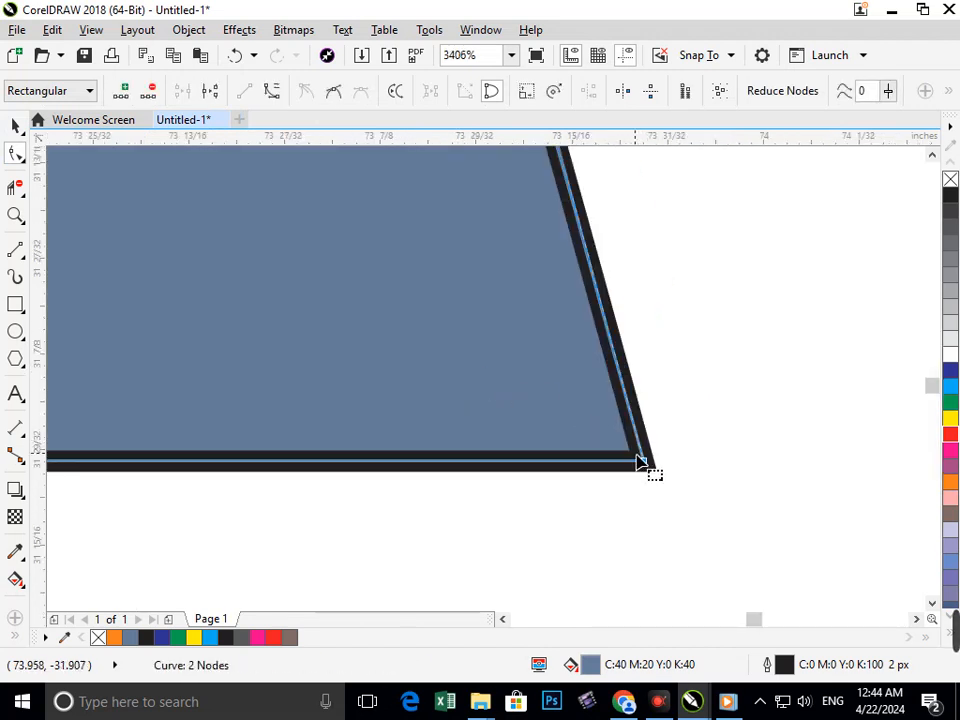
drag(646, 467, 773, 460)
key(F2)
key(F3)
key(F3)
key(F3)
key(F3)
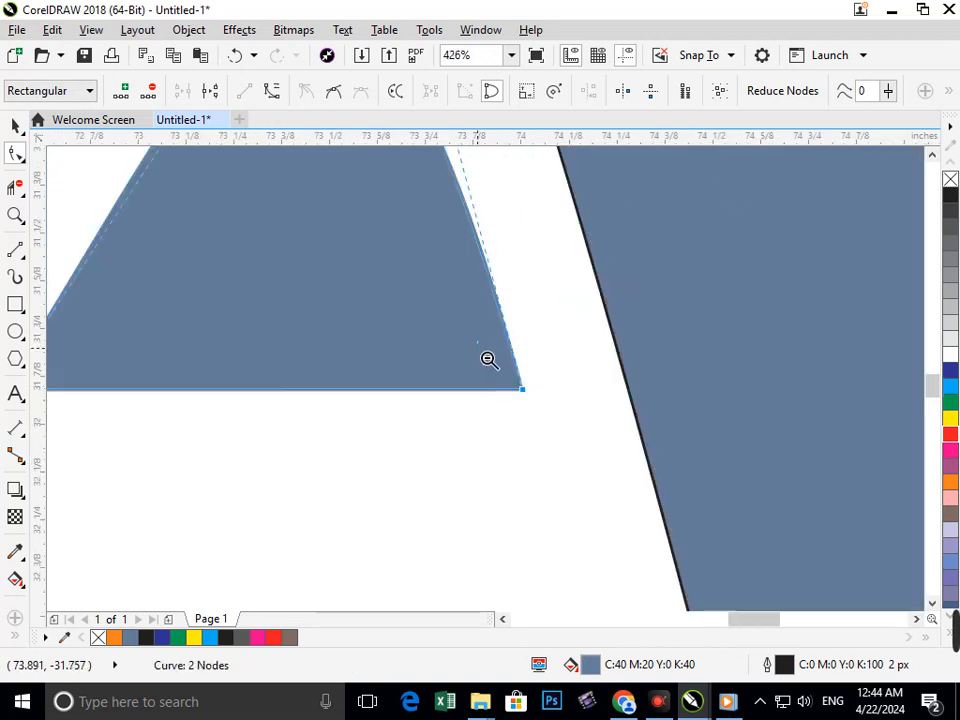
Even out the rounded piece's dome by adjusting the curve handles of its right and left corner nodes.
key(F3)
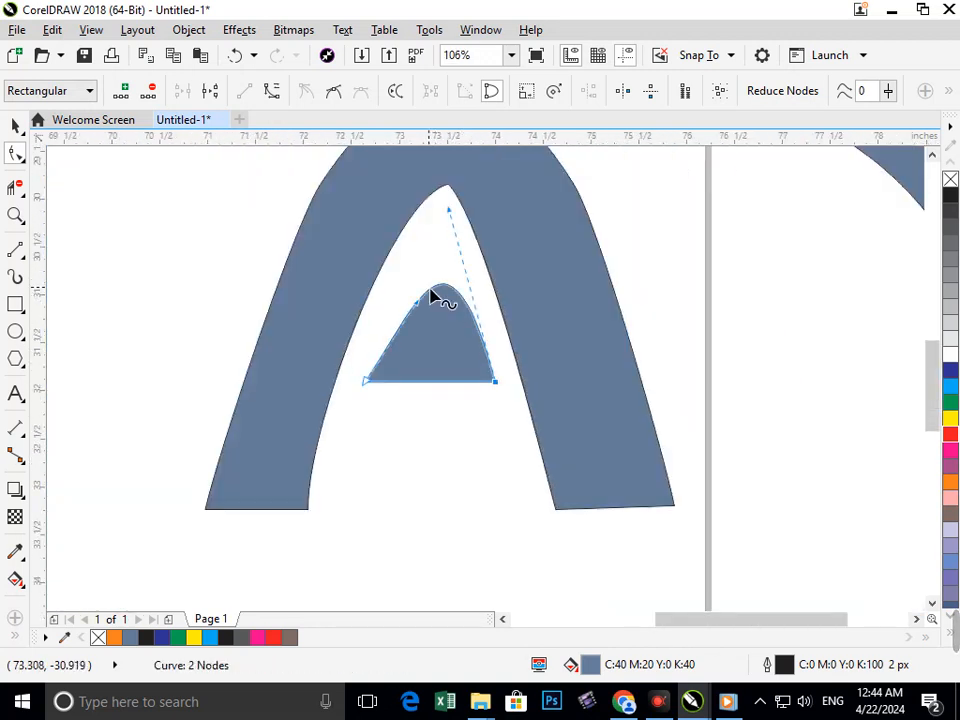
drag(450, 214, 422, 223)
key(F3)
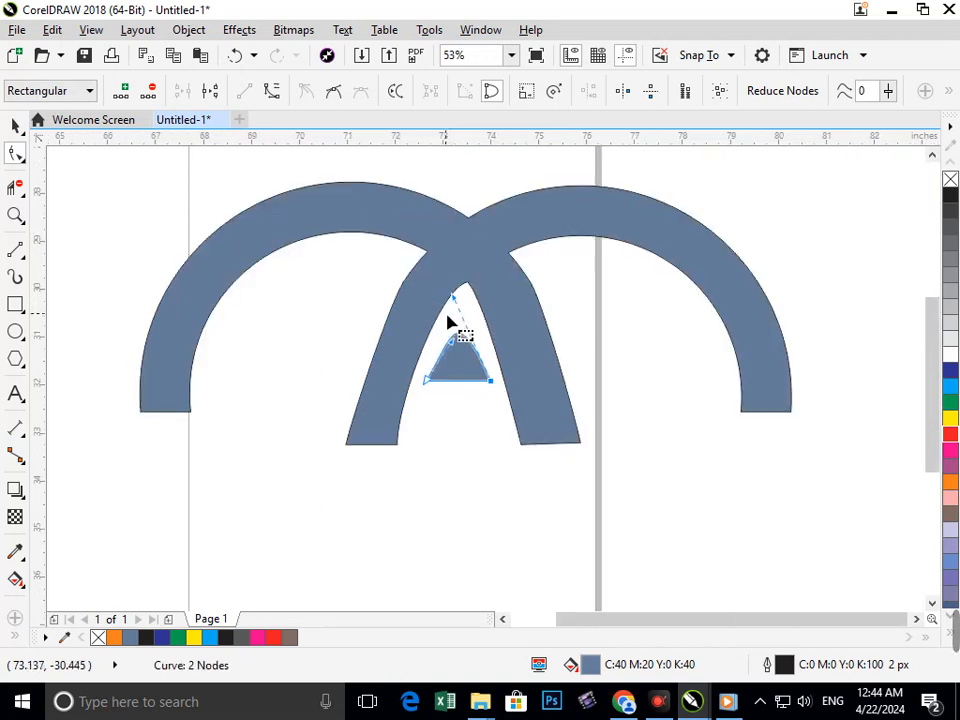
drag(445, 352, 510, 424)
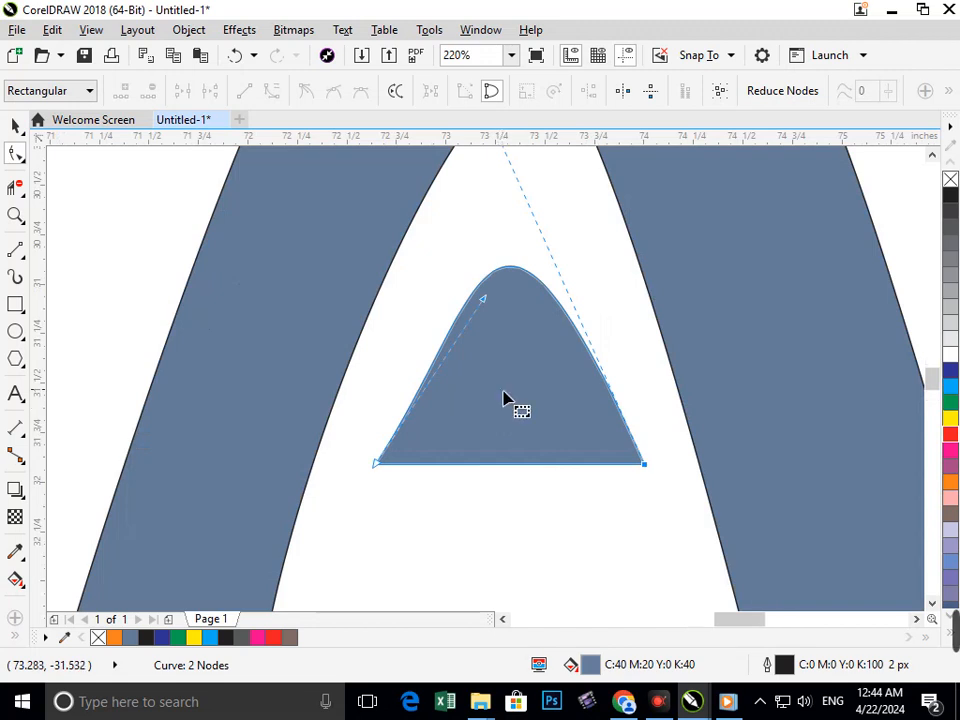
scroll(504, 400, up, 1)
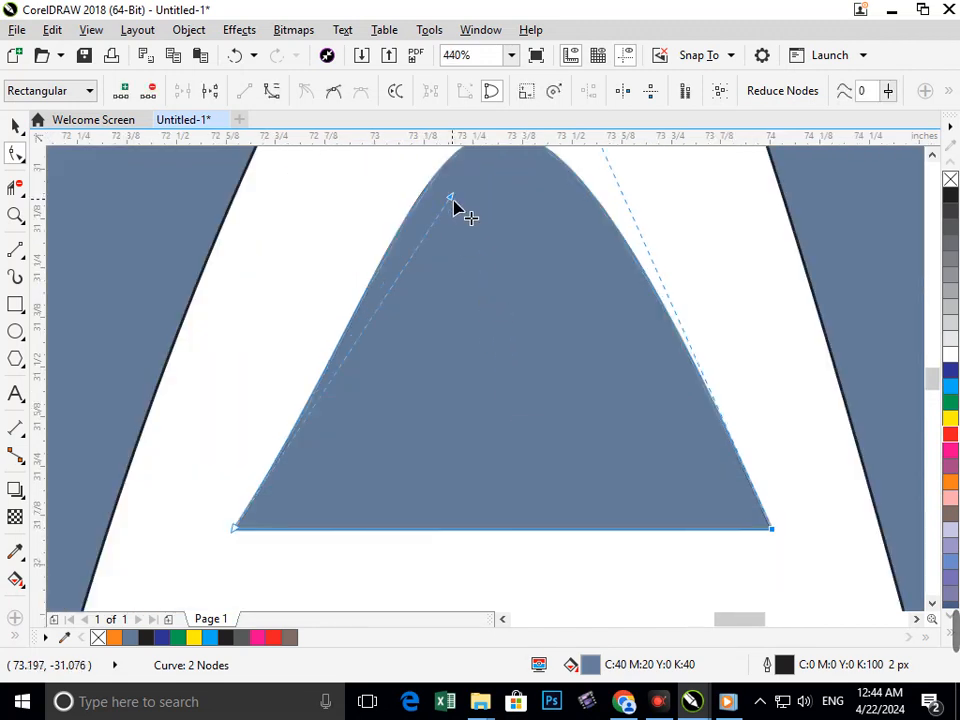
drag(453, 201, 426, 183)
key(F3)
key(F3)
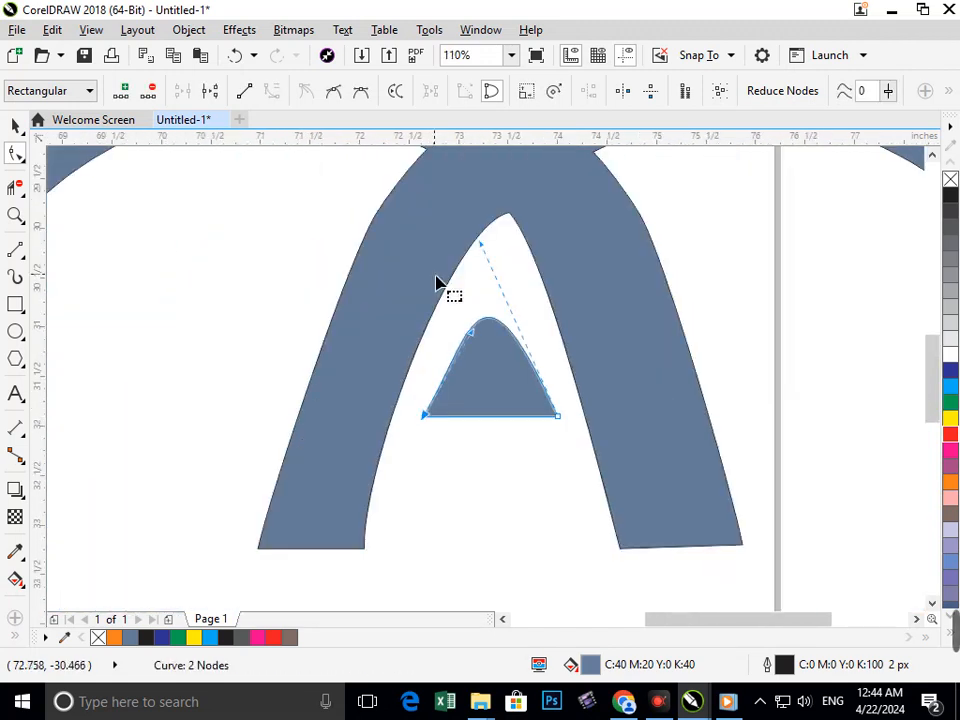
key(F3)
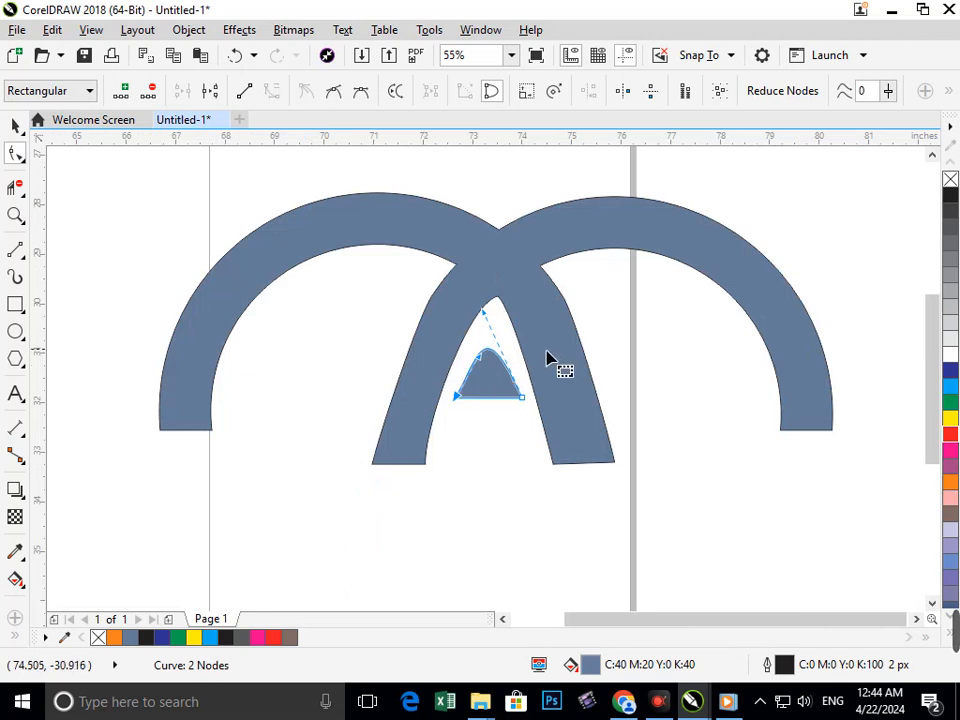
Bow the outer edges of both crossing inner legs of the arch shape slightly outward, and deselect the shape.
click(408, 414)
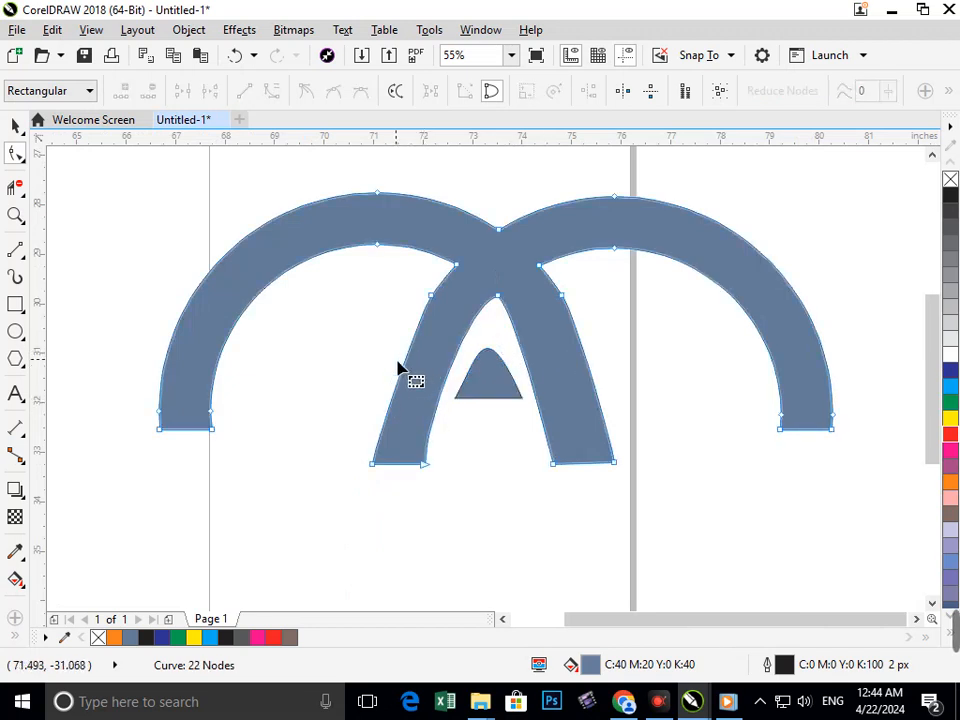
click(401, 370)
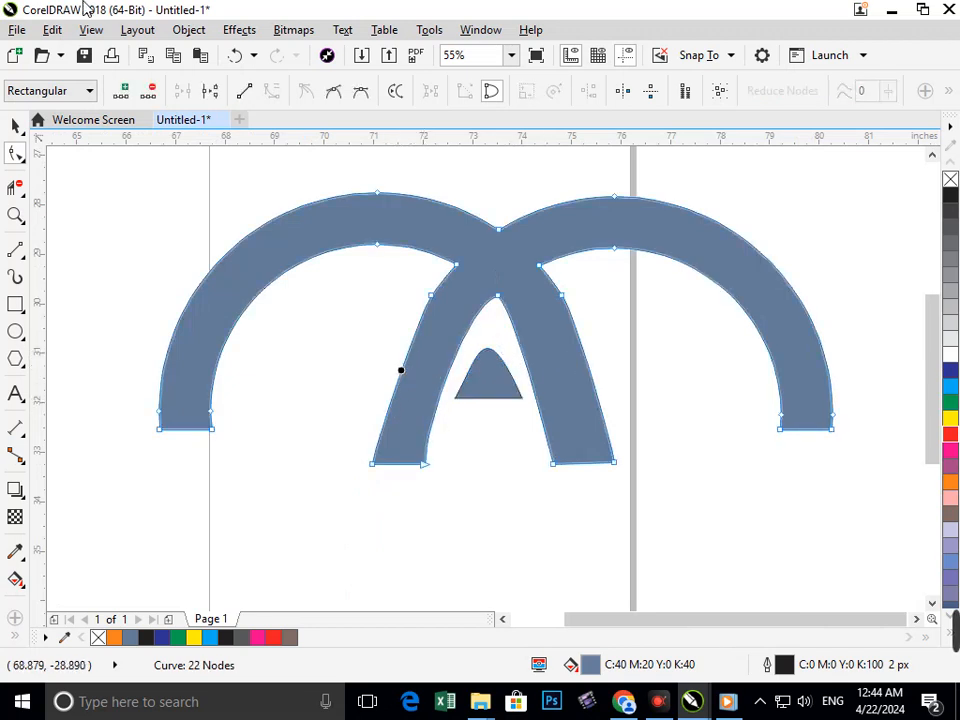
click(429, 296)
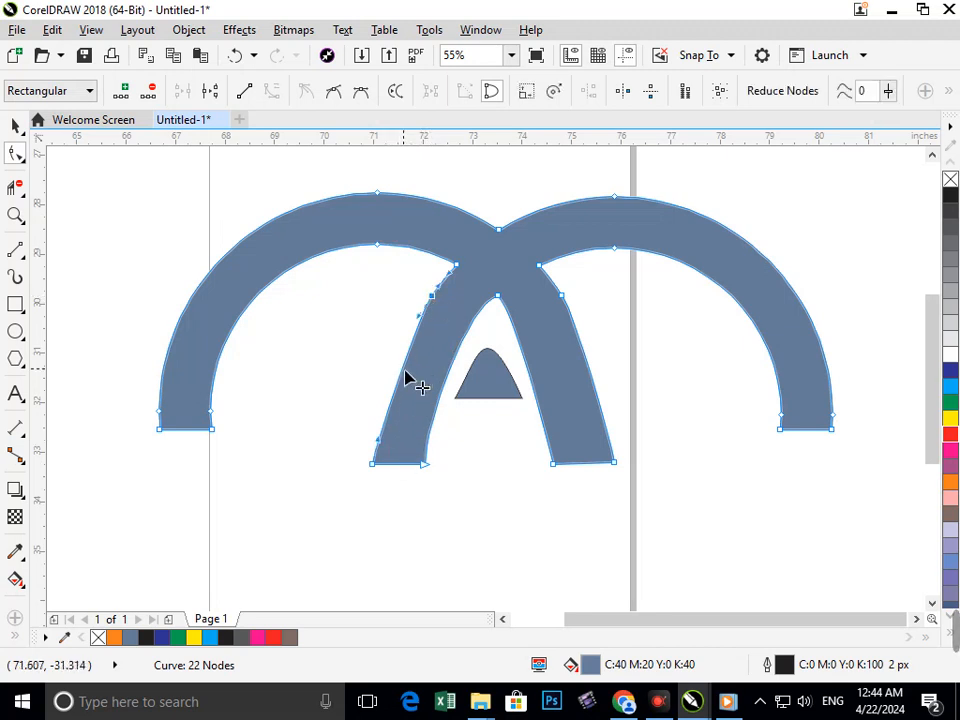
mouse_move(404, 371)
mouse_down()
mouse_move(389, 368)
mouse_move(388, 377)
mouse_up()
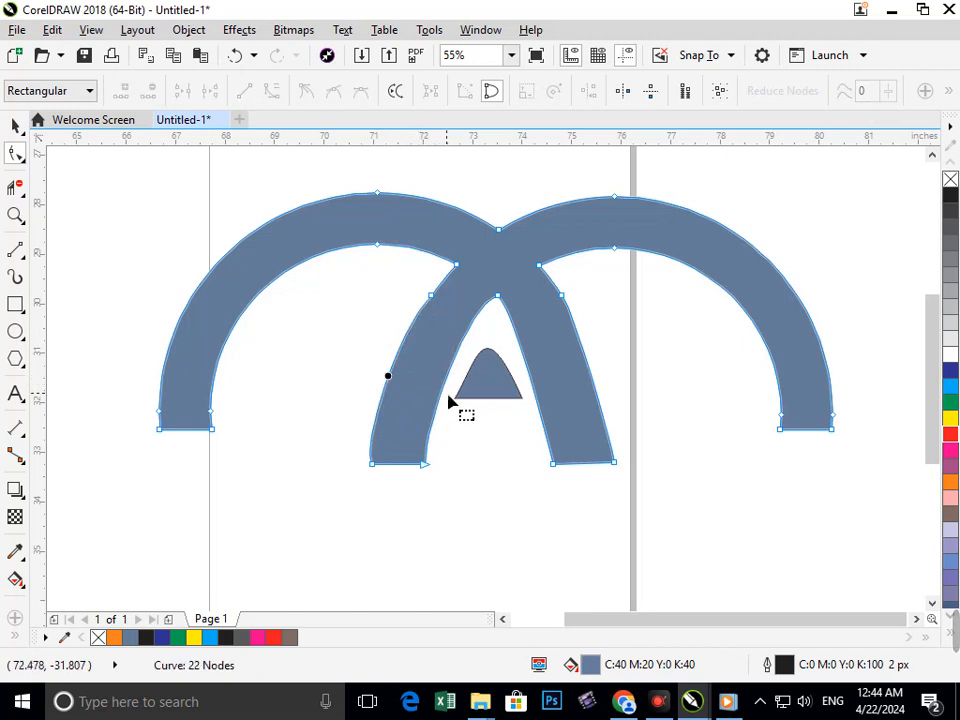
click(596, 395)
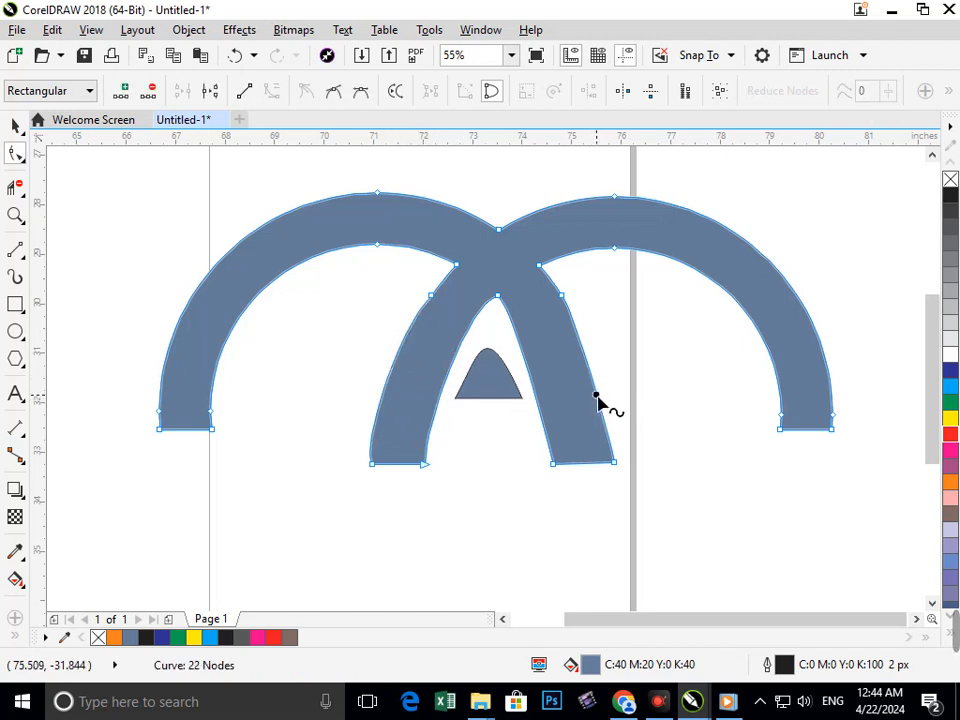
drag(598, 395, 603, 391)
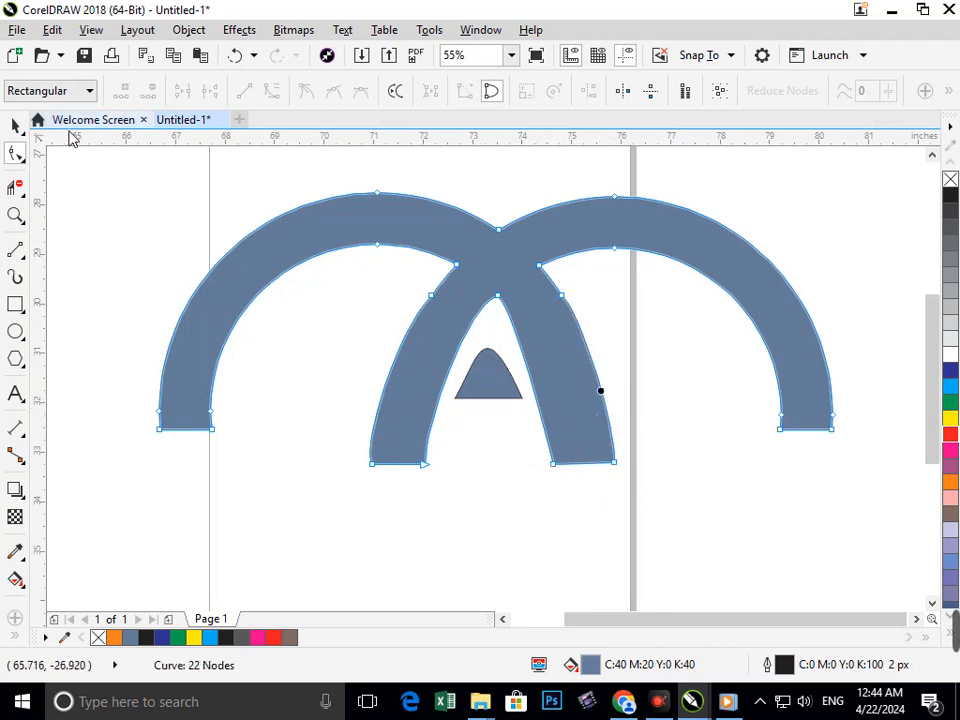
click(14, 125)
click(399, 332)
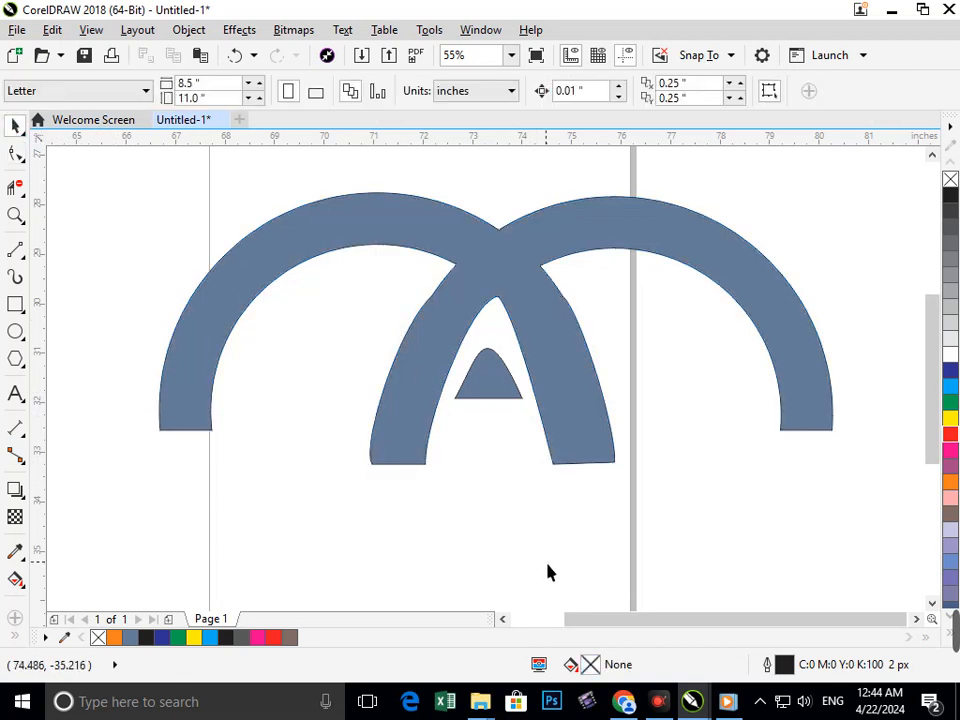
Fill the arch shape with red and colour the small rounded piece dark blue.
scroll(527, 401, down, 2)
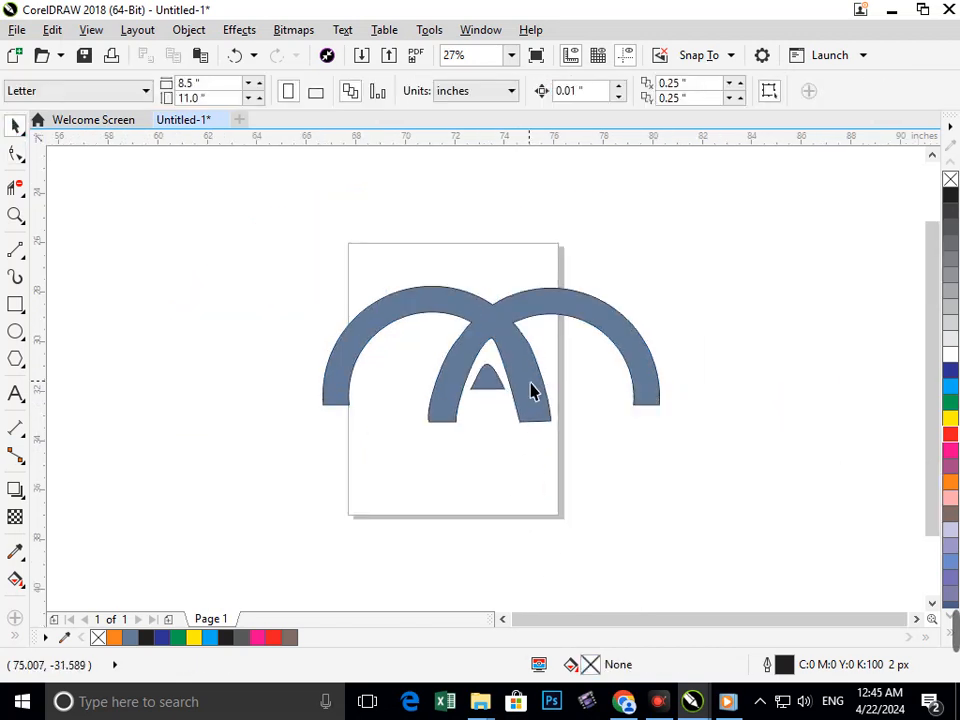
click(535, 390)
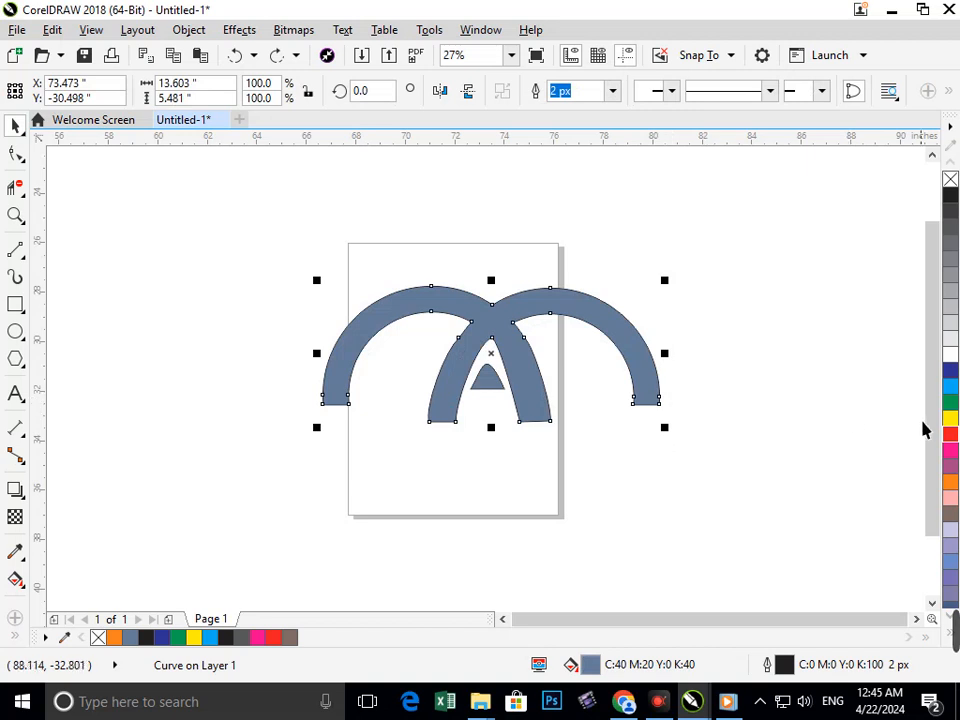
click(950, 434)
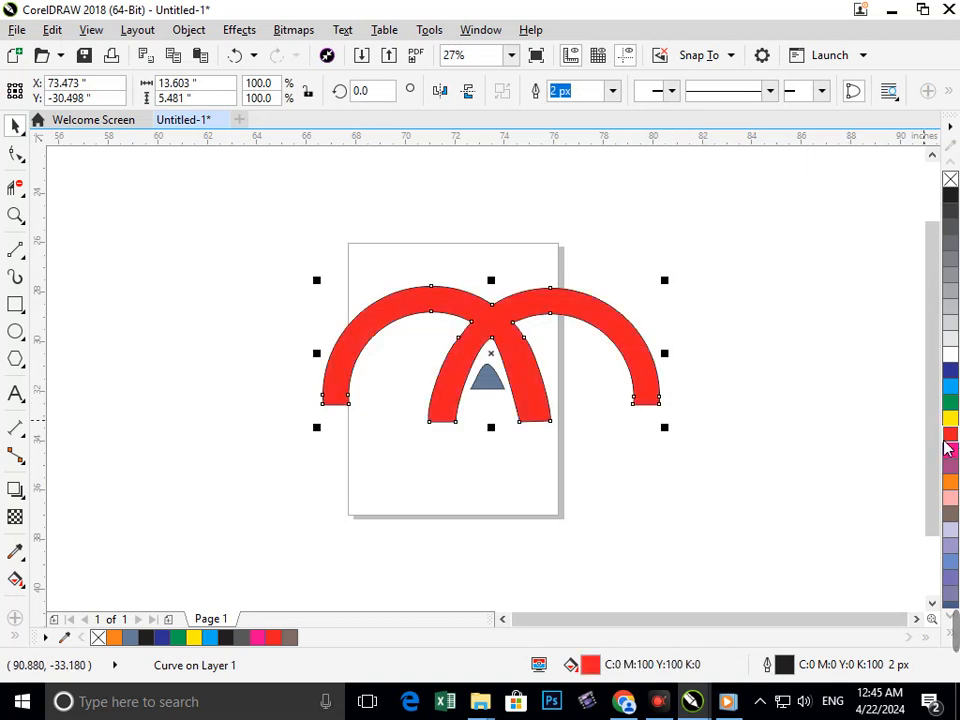
click(489, 381)
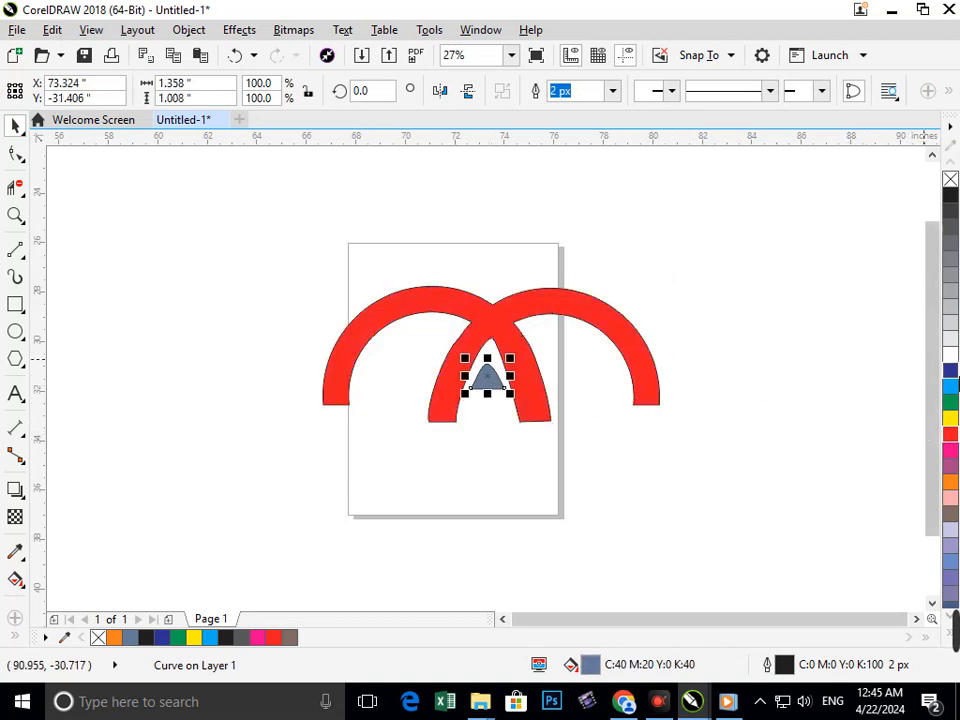
click(950, 370)
click(842, 398)
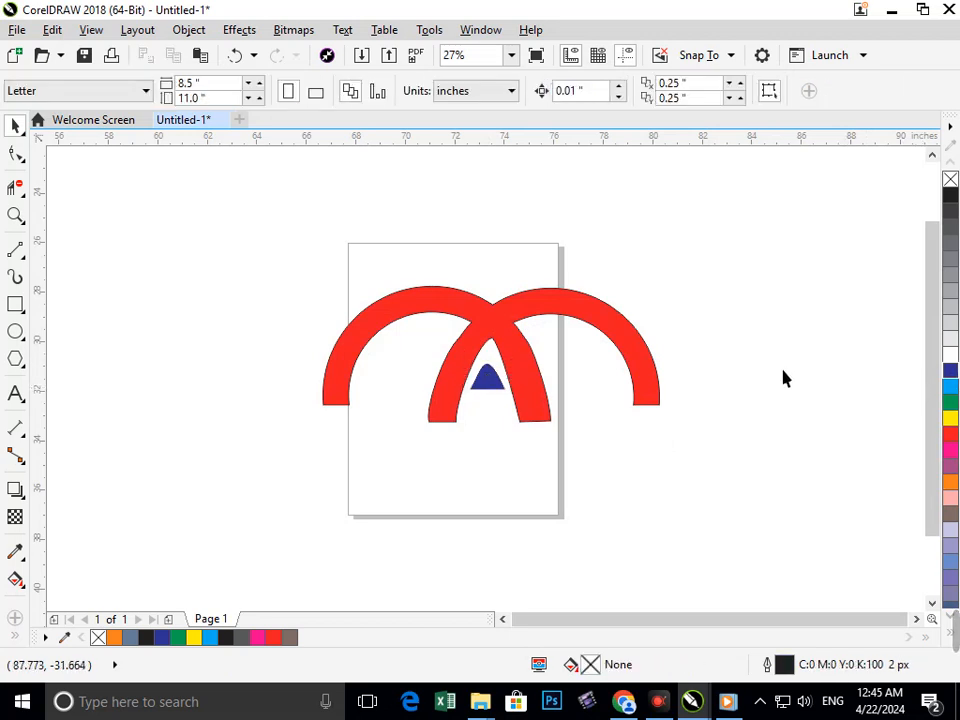
Draw a rectangle about 1.05 by 1.76 inches extending the left arch's outer leg downward, with red fill and outline.
scroll(500, 395, down, 2)
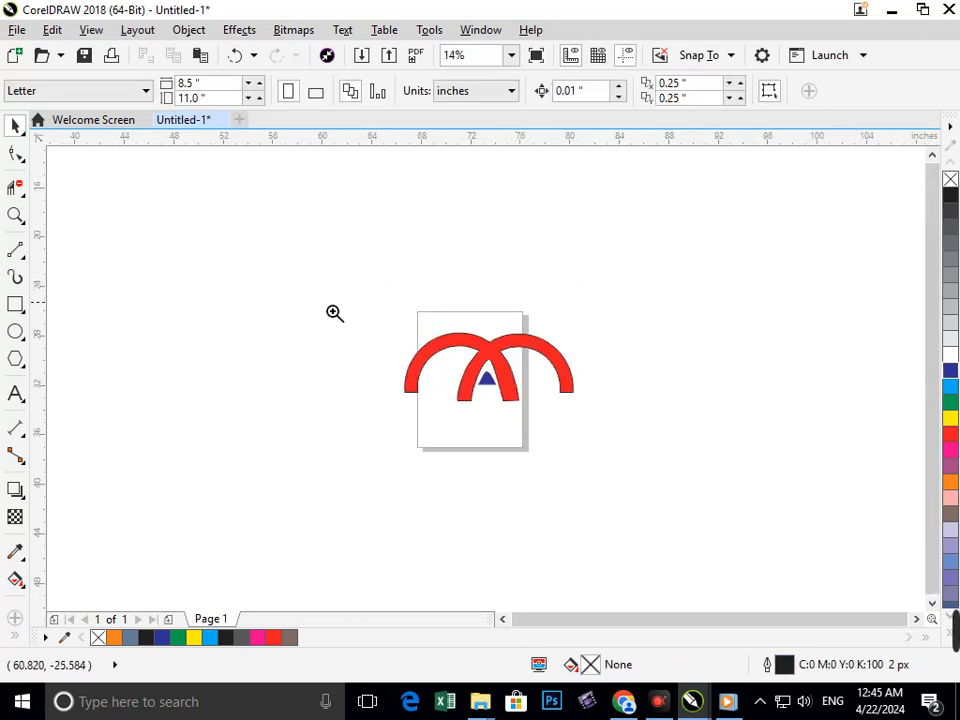
scroll(553, 403, up, 3)
scroll(550, 405, down, 3)
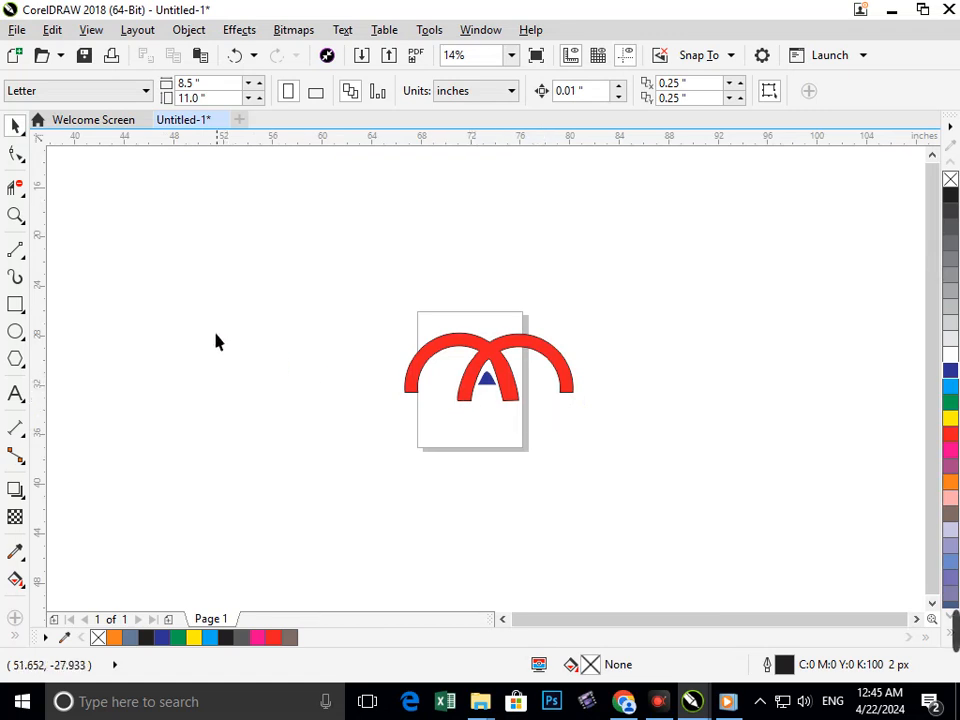
click(16, 305)
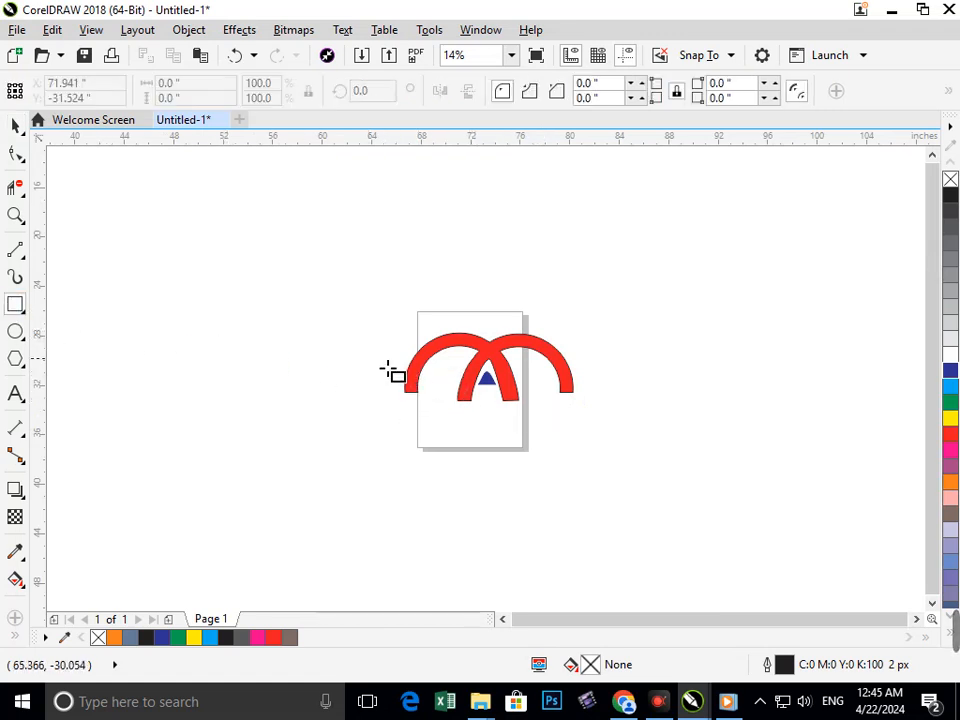
scroll(478, 449, up, 4)
drag(361, 328, 435, 446)
scroll(505, 444, down, 5)
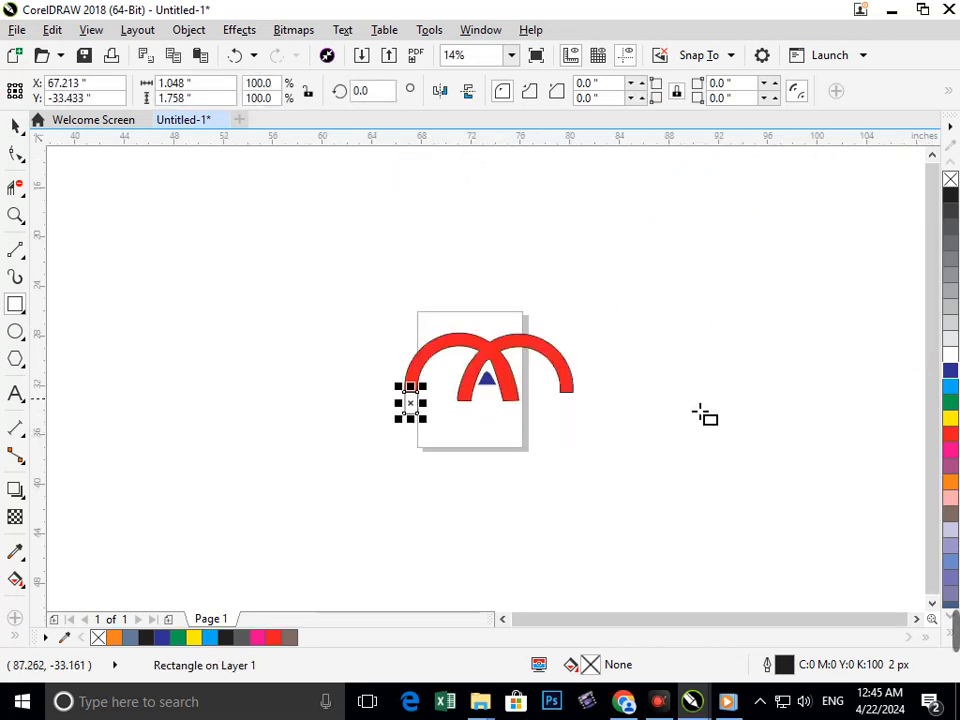
click(950, 433)
right_click(950, 433)
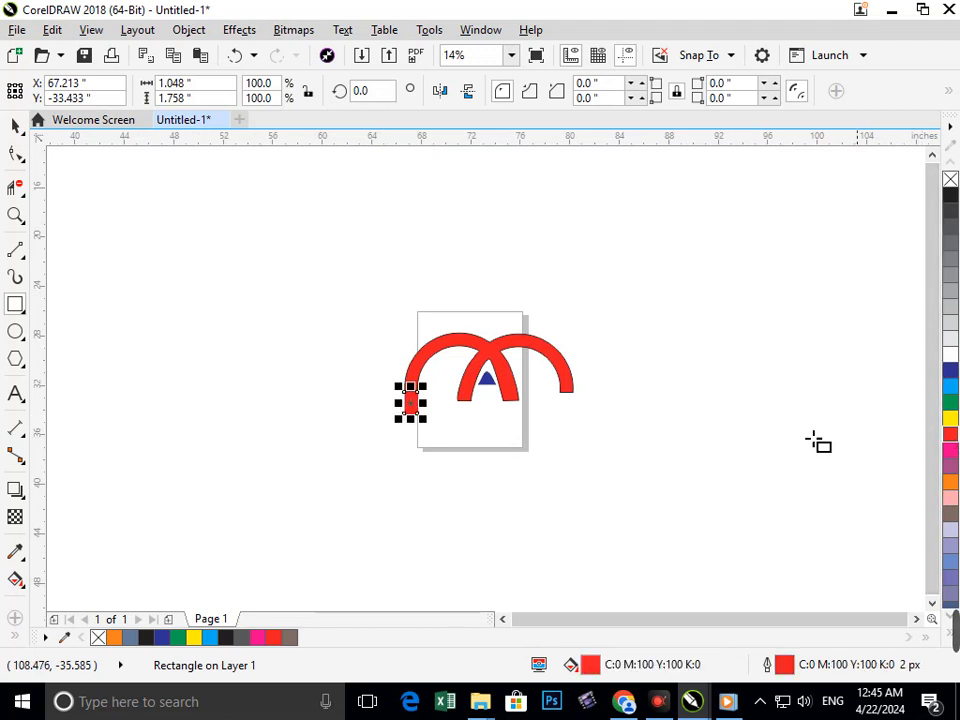
Give the red rectangle under the left arch's outer leg a black outline.
click(16, 125)
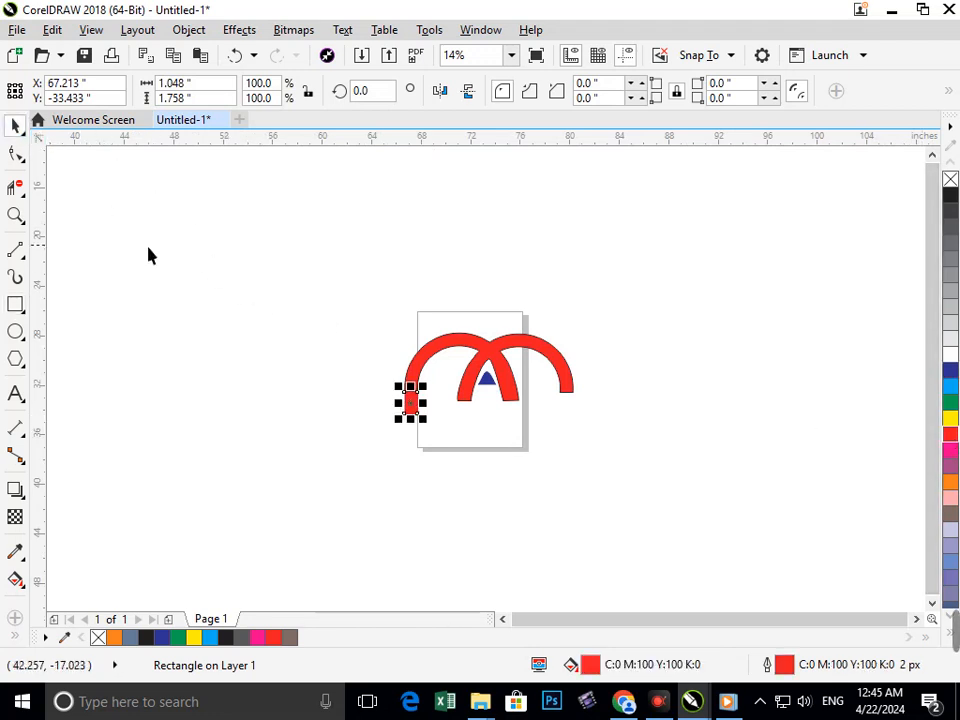
click(628, 498)
scroll(589, 400, up, 2)
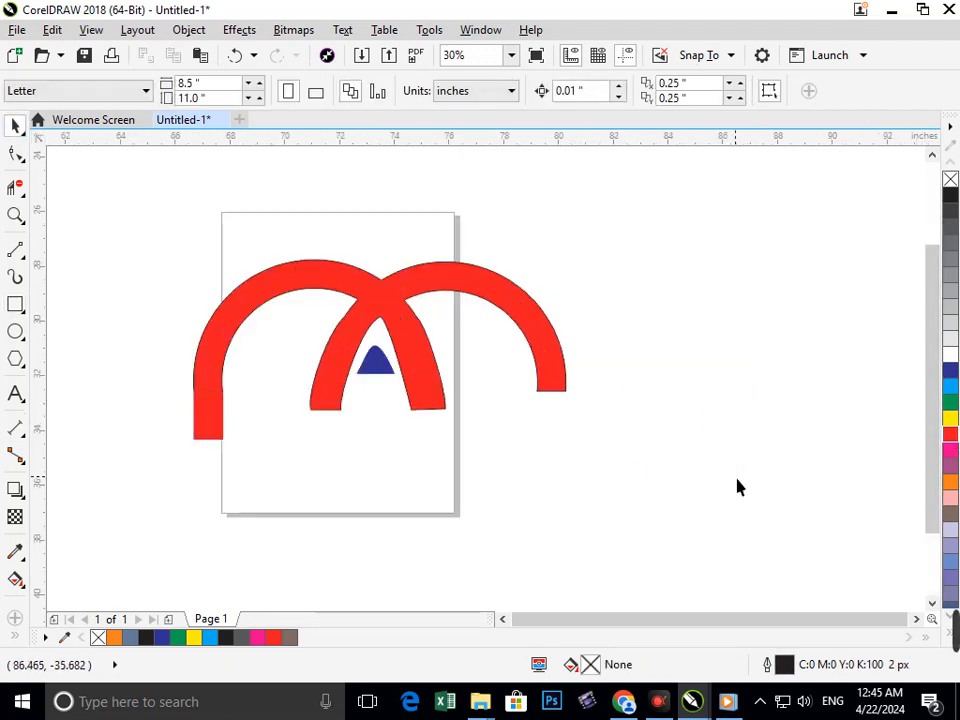
click(210, 425)
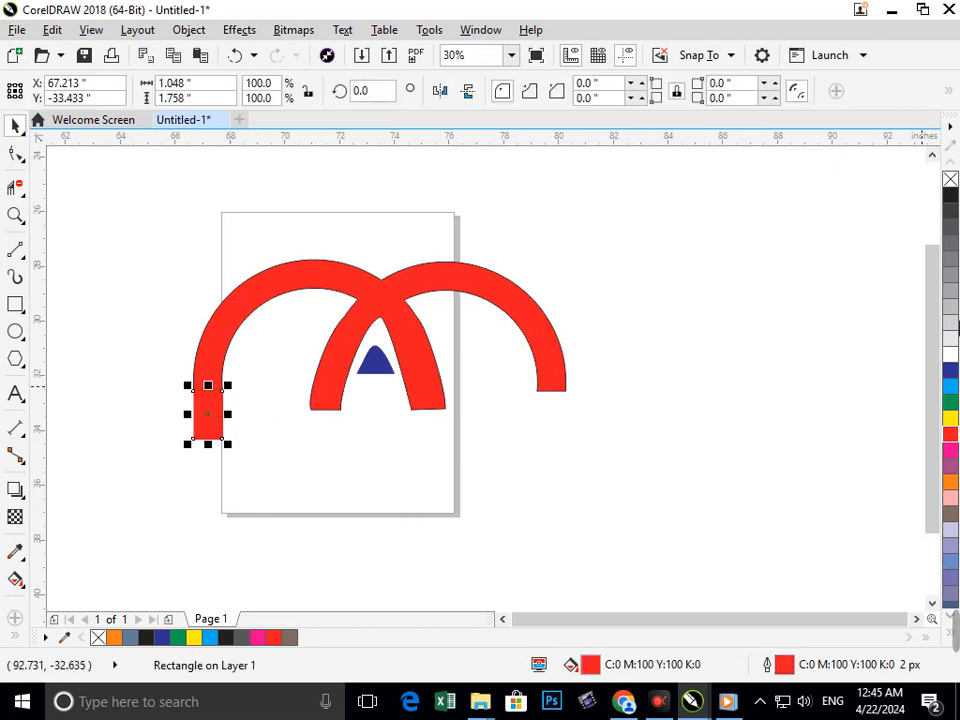
click(665, 292)
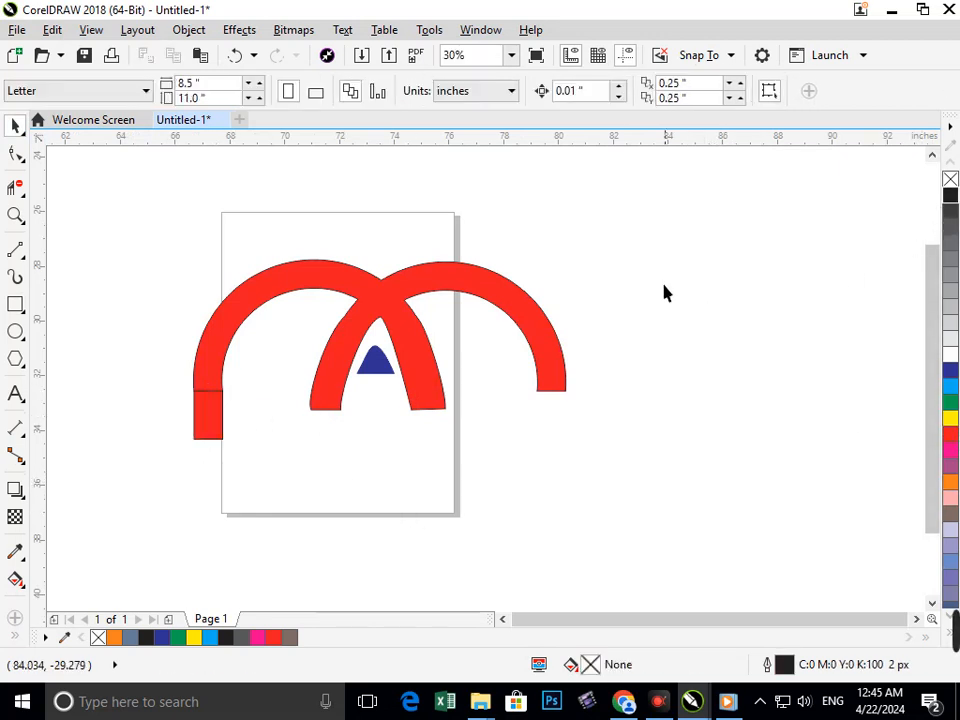
Try to weld the rectangle under the left outer leg to the arch shape.
click(213, 420)
shift+click(210, 360)
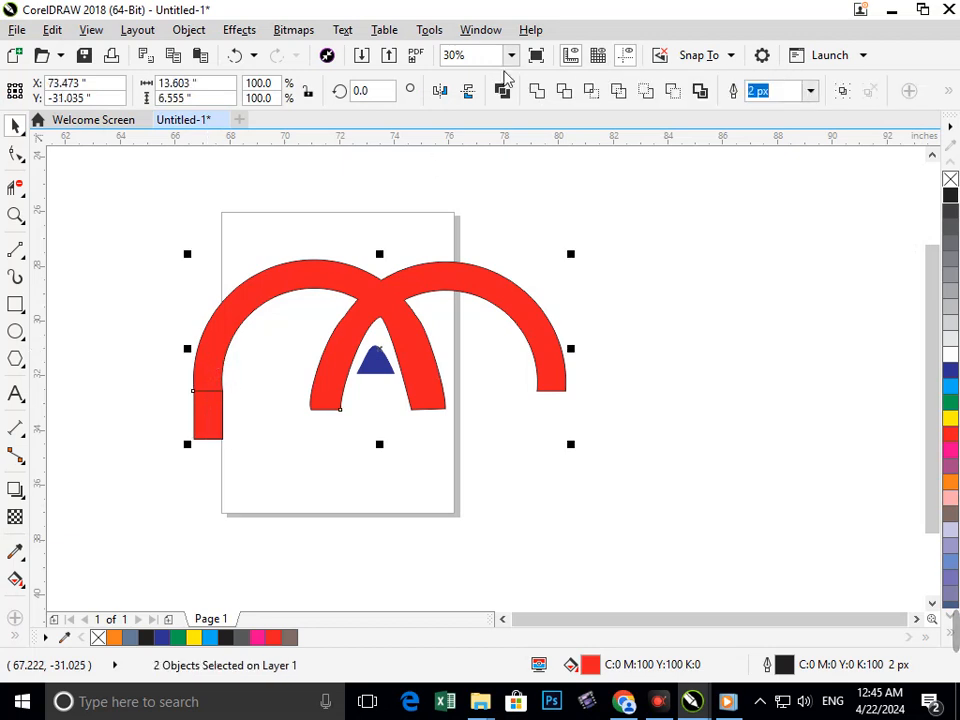
click(536, 91)
click(72, 450)
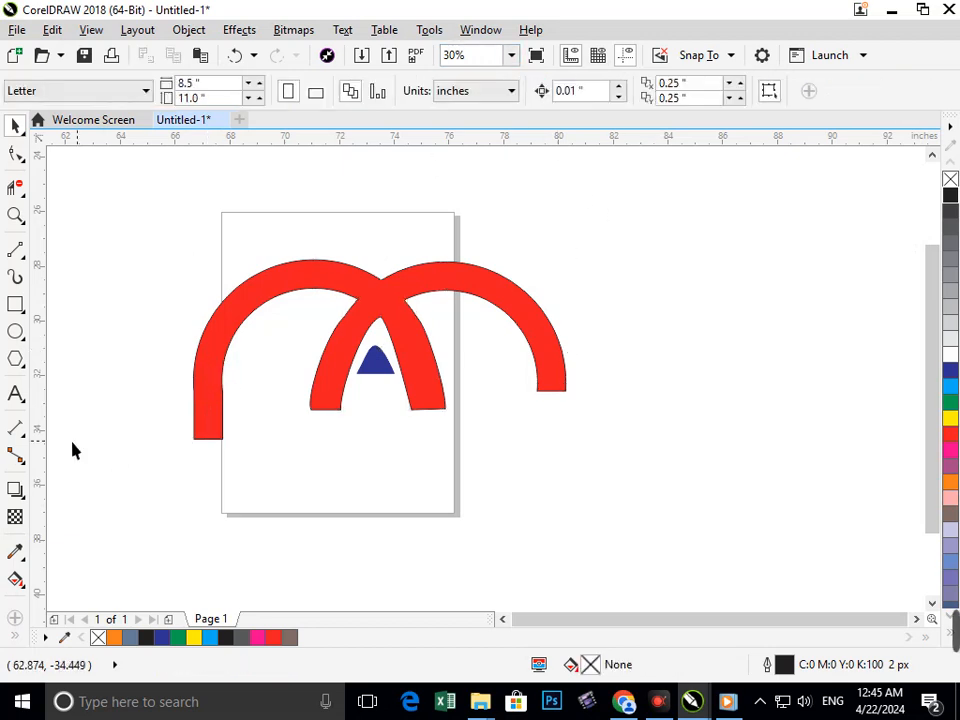
key(ctrl+z)
click(180, 436)
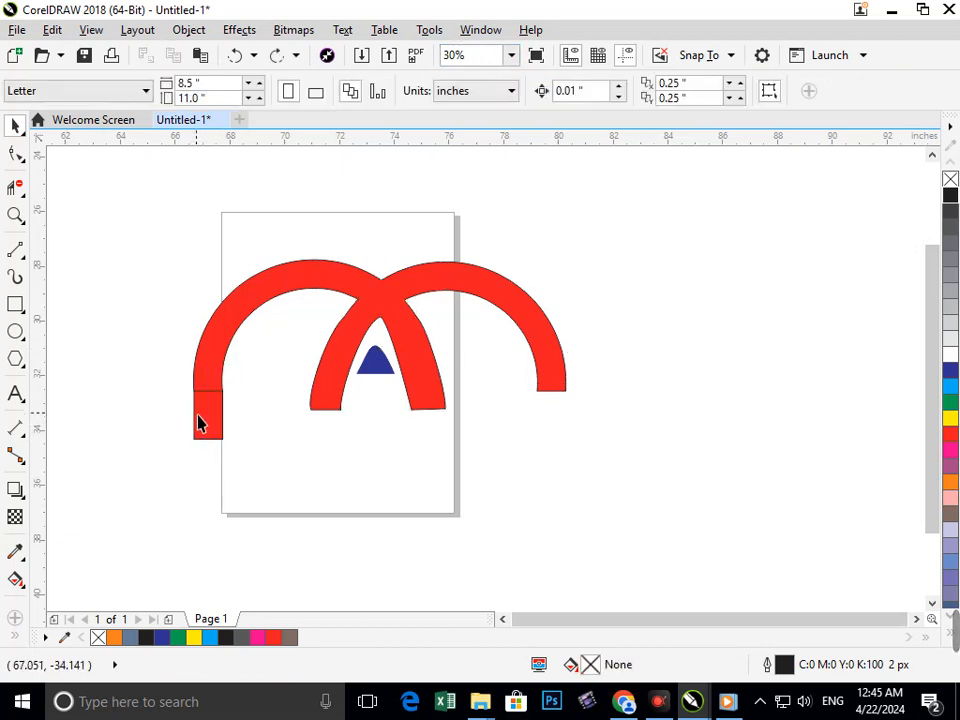
Copy the rectangle to the end of the right arch's outer leg and weld both rectangles to the arch shape.
drag(197, 416, 541, 452)
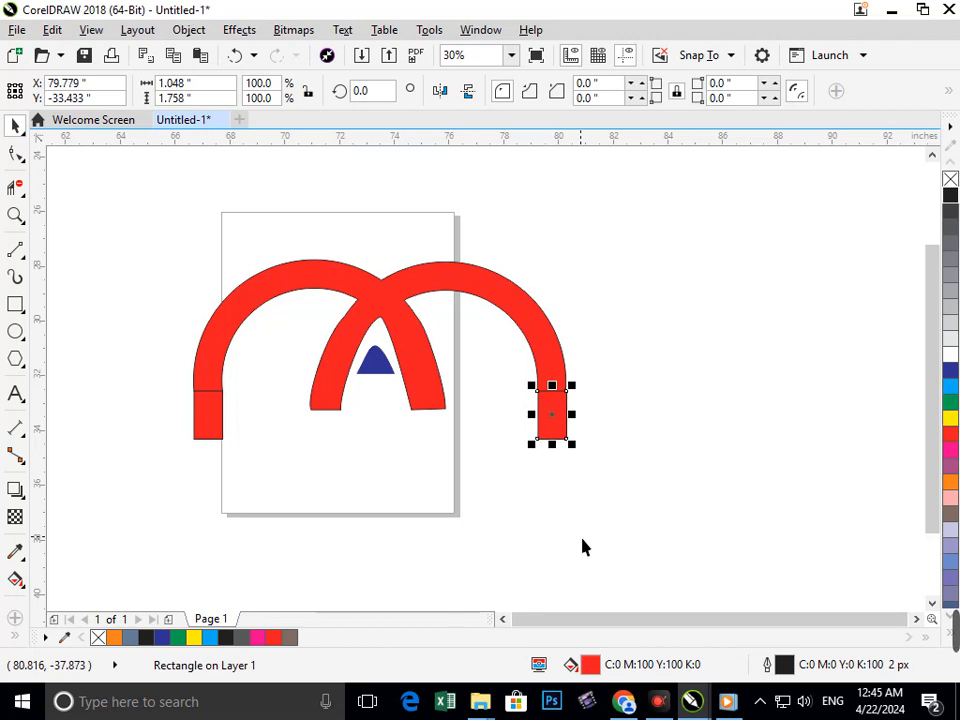
shift+click(558, 379)
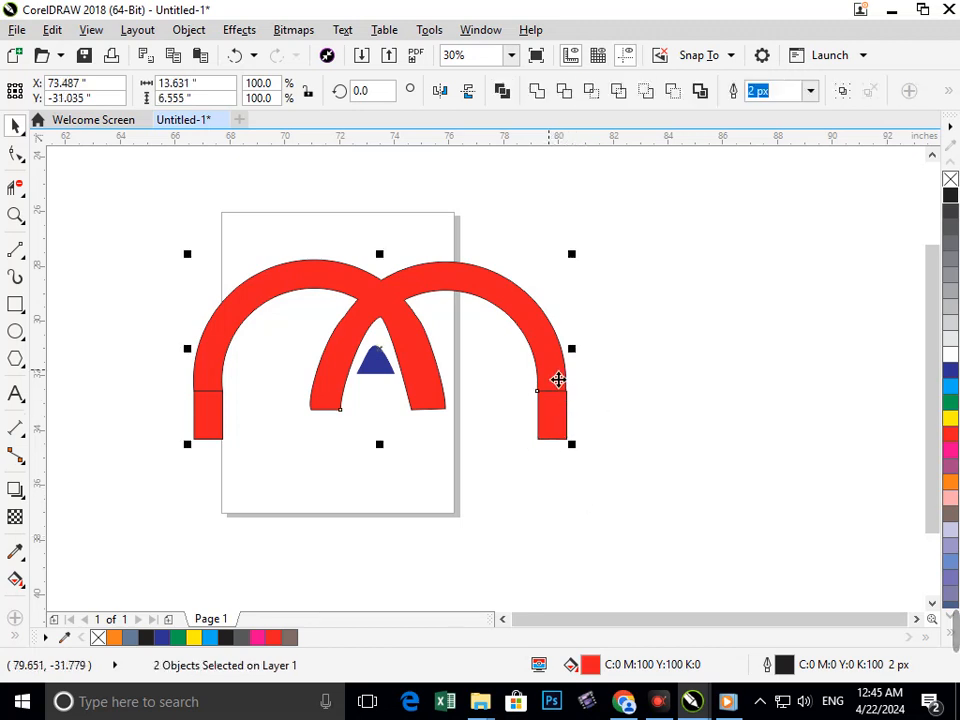
shift+click(212, 430)
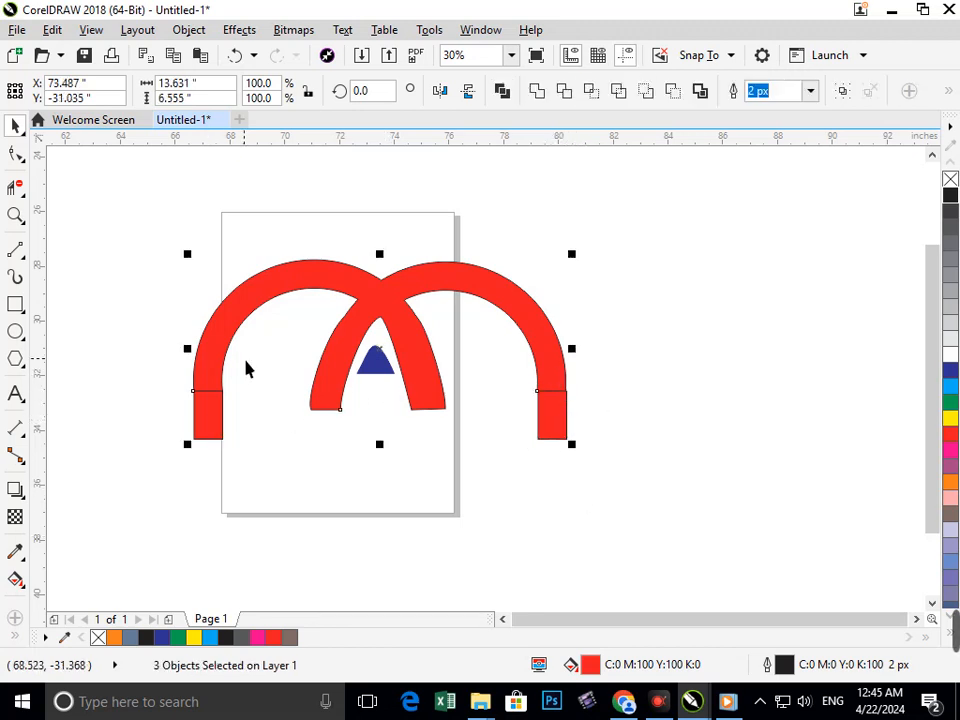
click(537, 90)
click(630, 285)
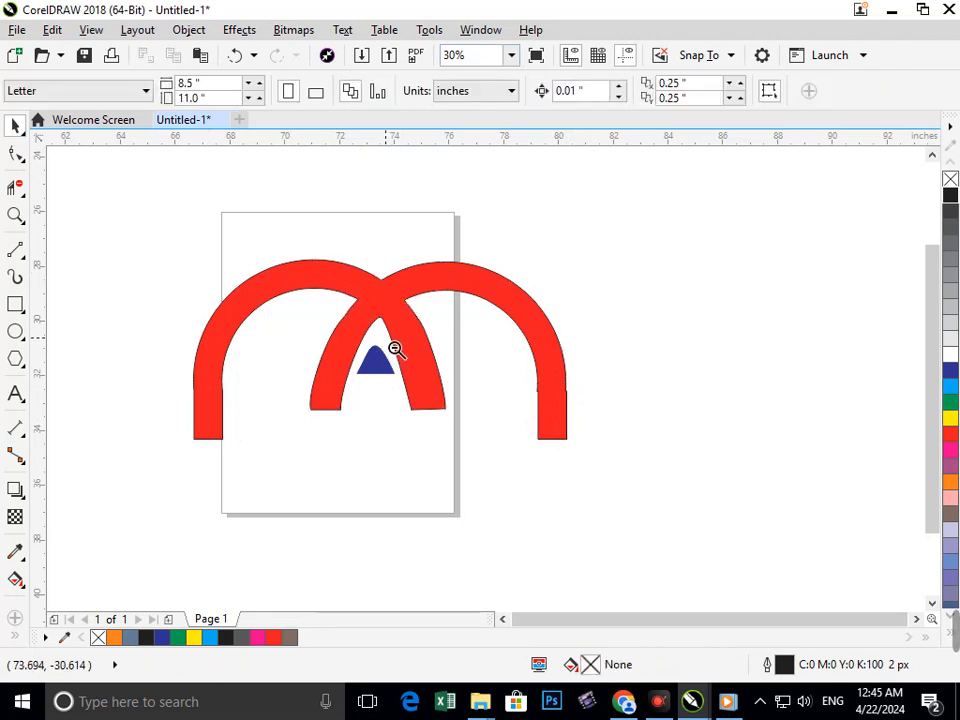
Move the small blue piece out of the arches to the empty area right of the page.
scroll(395, 348, down, 2)
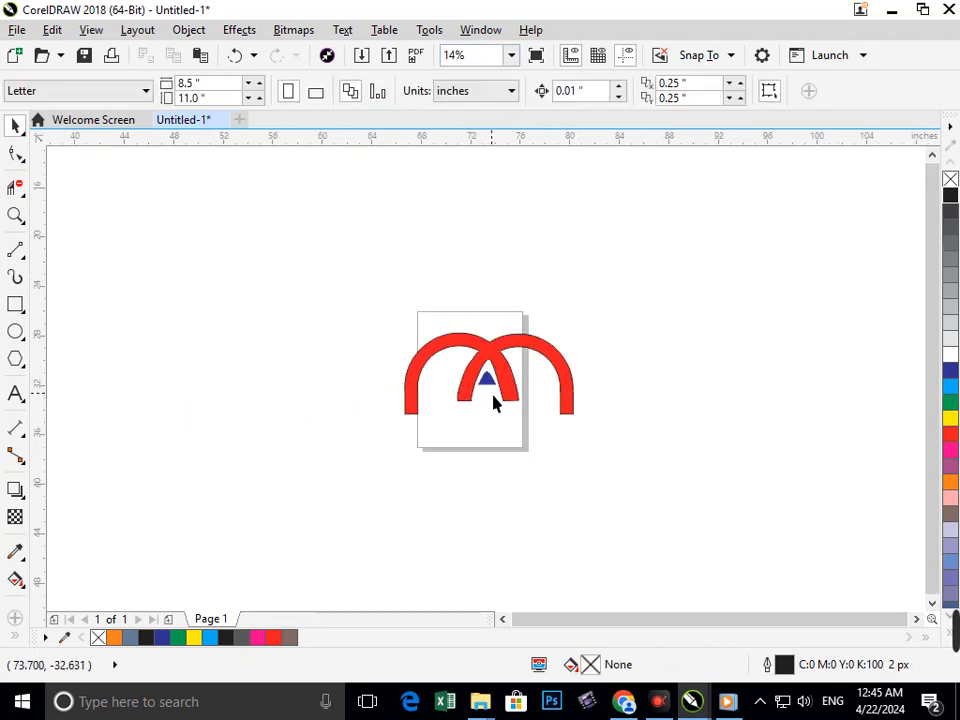
drag(493, 390, 672, 332)
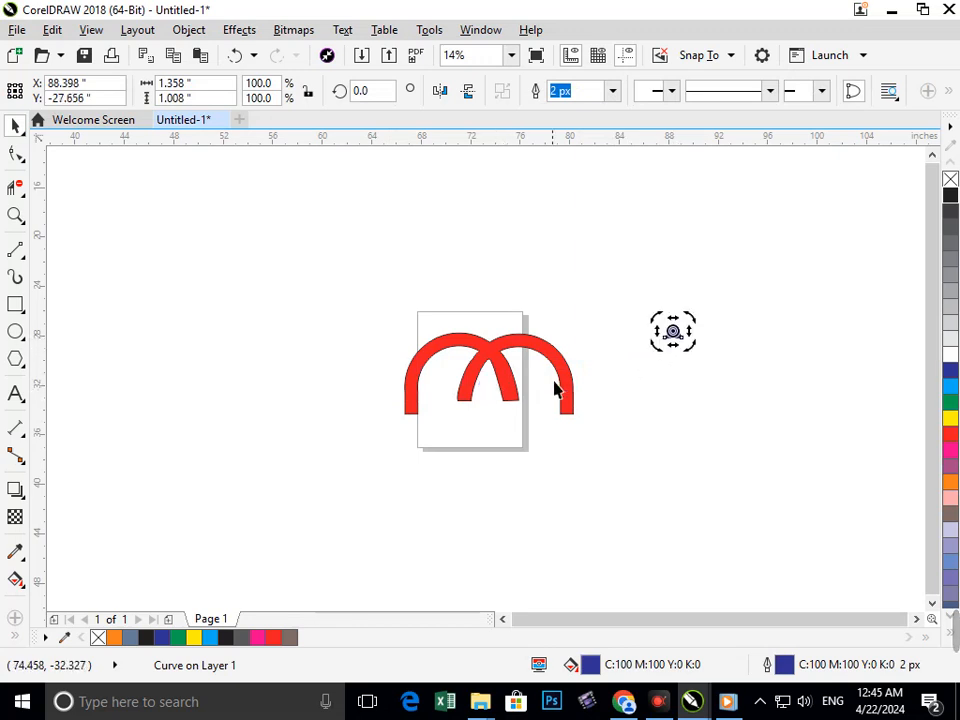
click(390, 328)
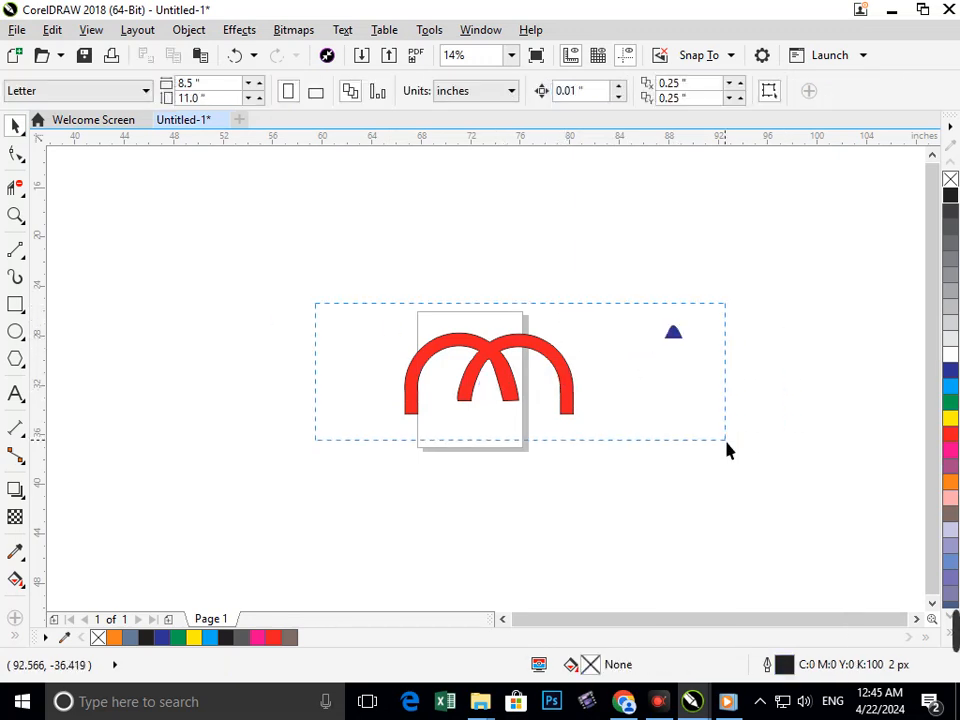
Narrow the welded arch shape and move it above and to the left of the page.
drag(627, 480, 627, 479)
drag(591, 378, 337, 245)
click(588, 294)
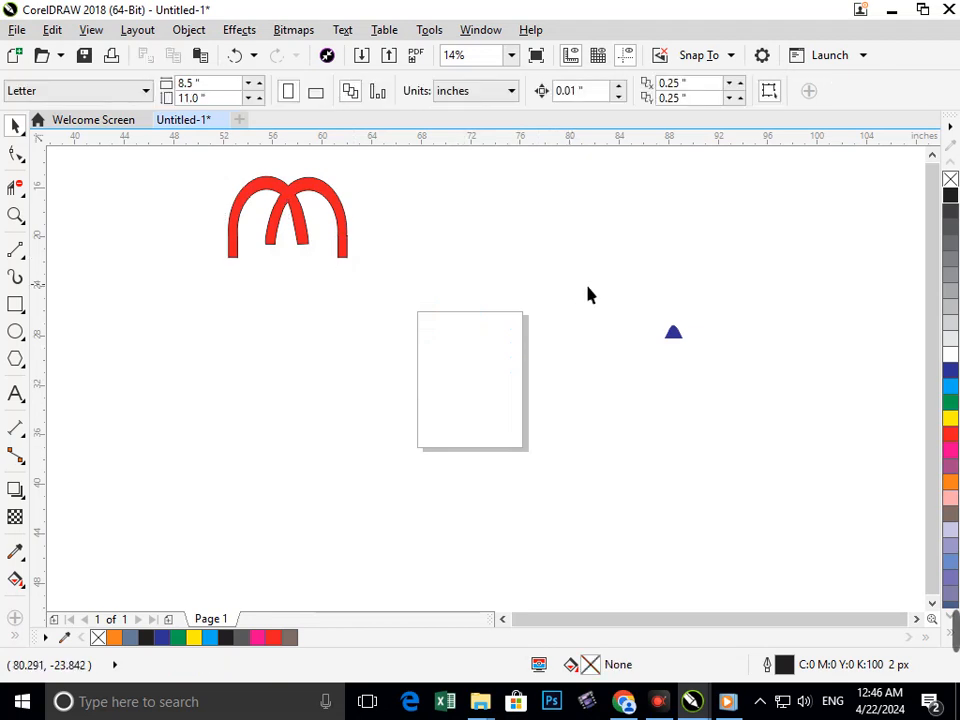
Move the small blue piece into the gap between the inner legs, with its base level with the leg ends.
drag(733, 380, 733, 380)
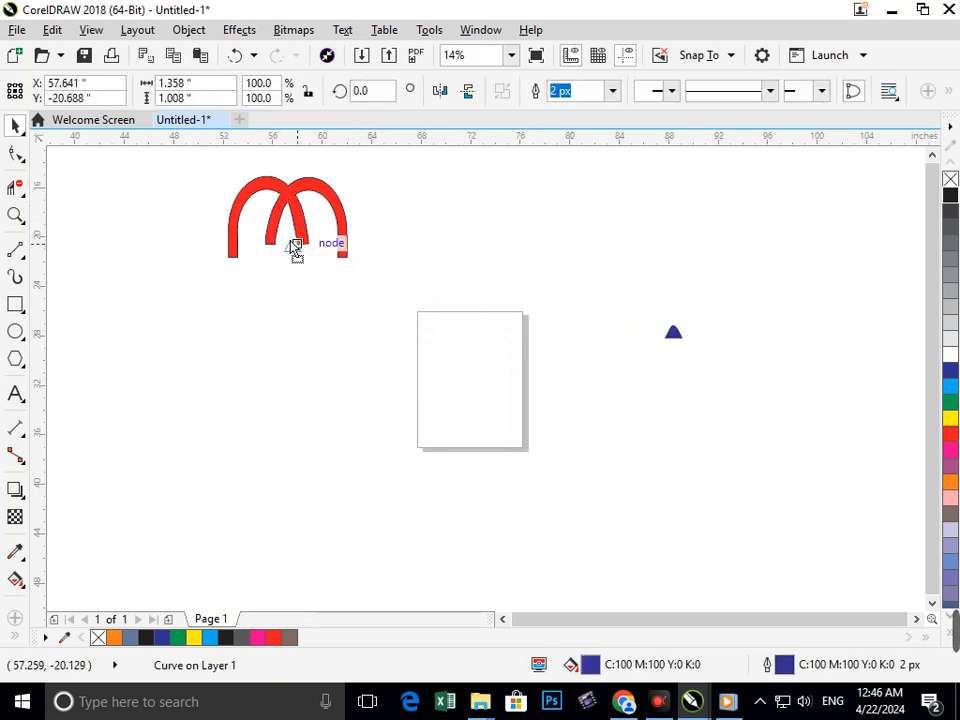
drag(289, 240, 290, 241)
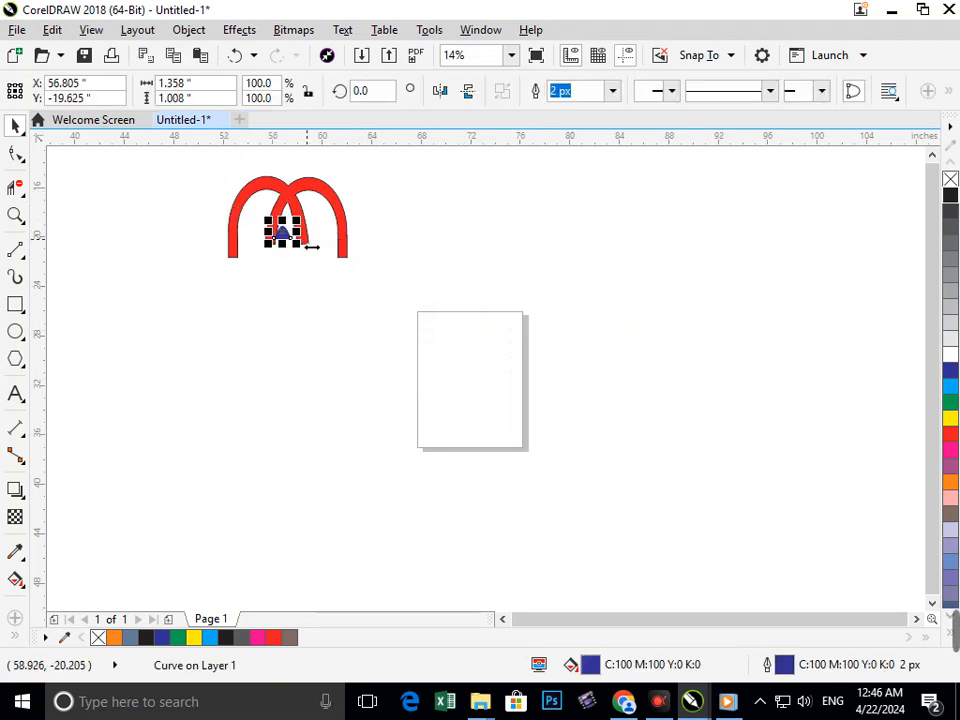
scroll(336, 257, up, 5)
scroll(417, 416, up, 3)
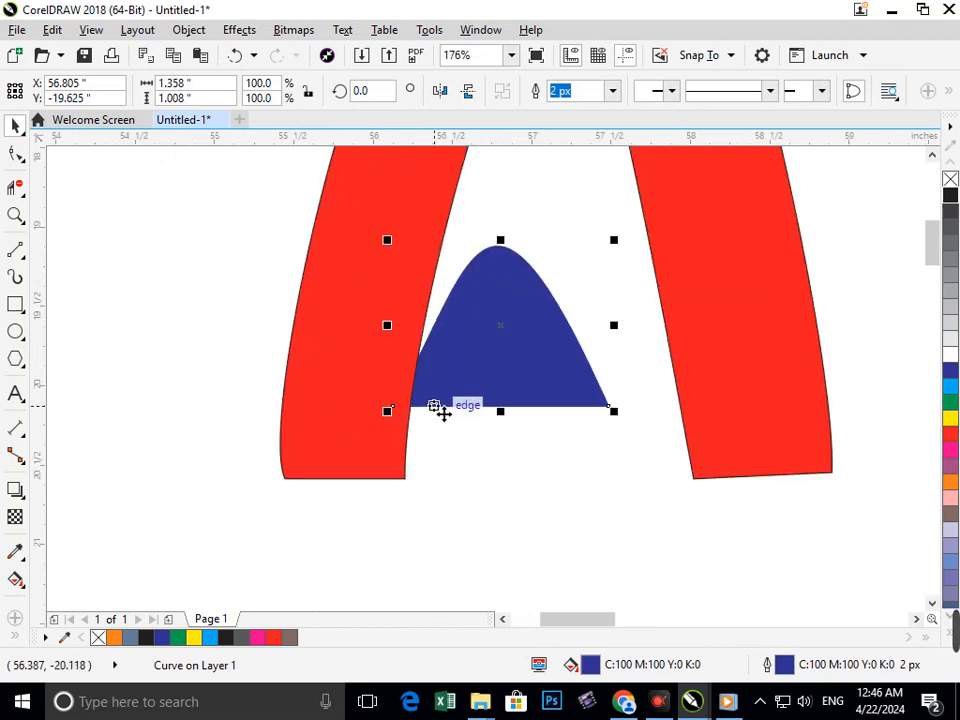
drag(439, 407, 502, 473)
scroll(606, 469, down, 1)
scroll(493, 450, down, 1)
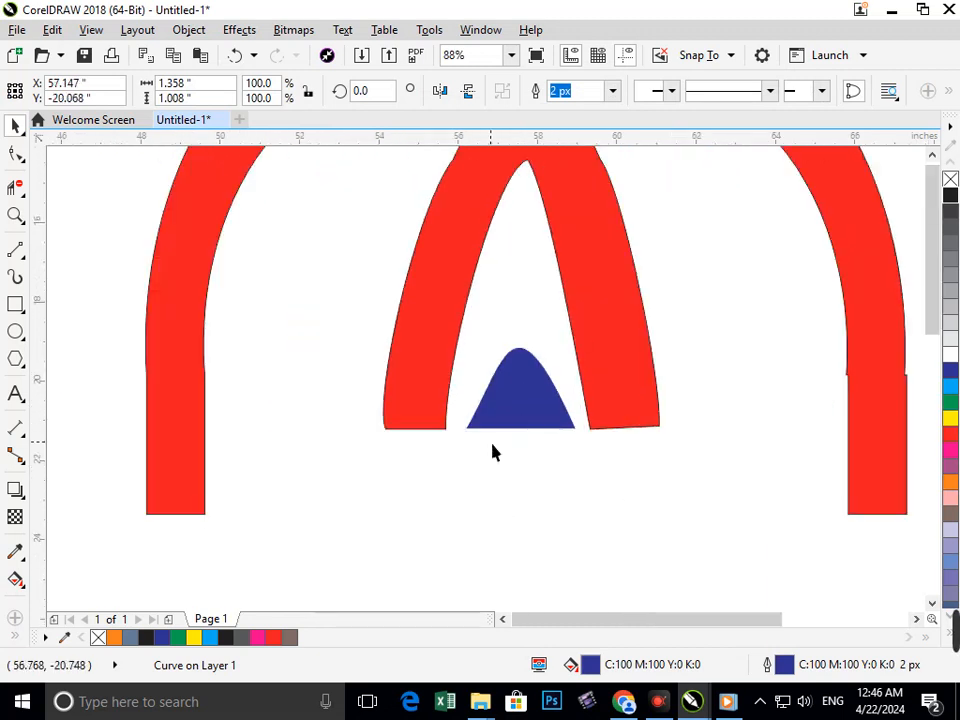
scroll(525, 489, down, 1)
click(551, 514)
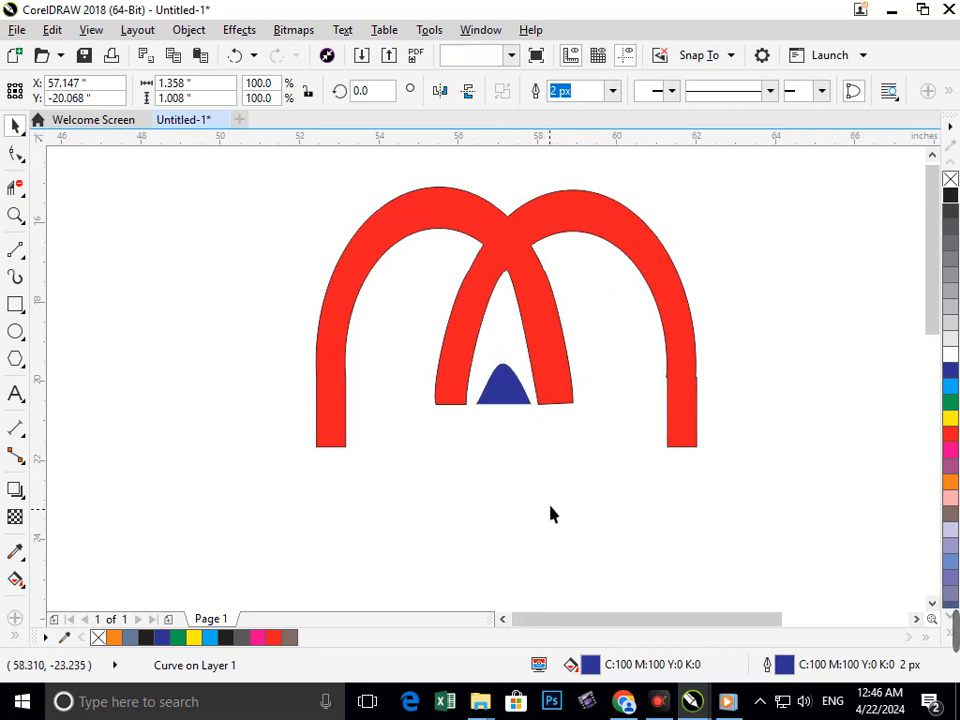
Raise the blue piece slightly between the inner legs and narrow it to about 1.2 inches wide.
click(507, 410)
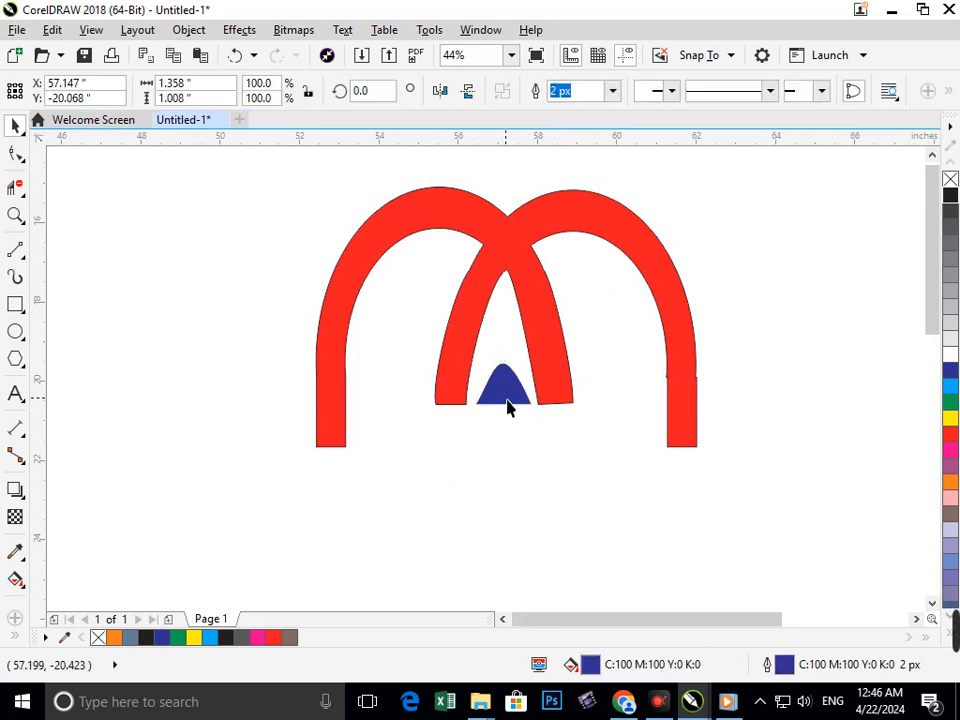
mouse_move(514, 401)
mouse_down()
mouse_move(497, 381)
mouse_move(512, 383)
mouse_up()
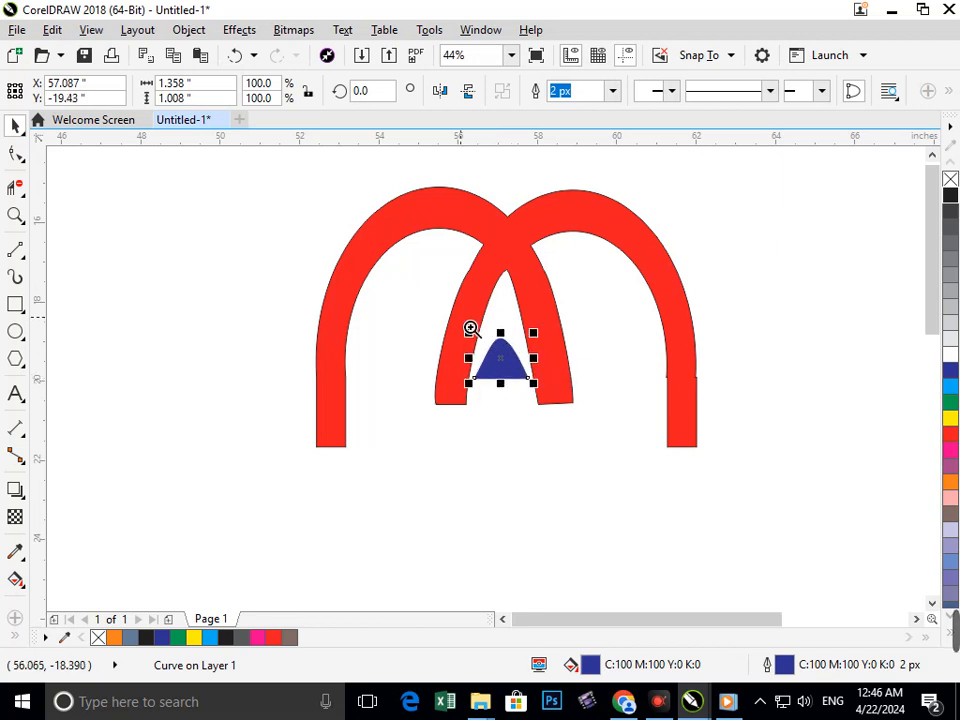
drag(470, 328, 568, 408)
key(F2)
click(531, 428)
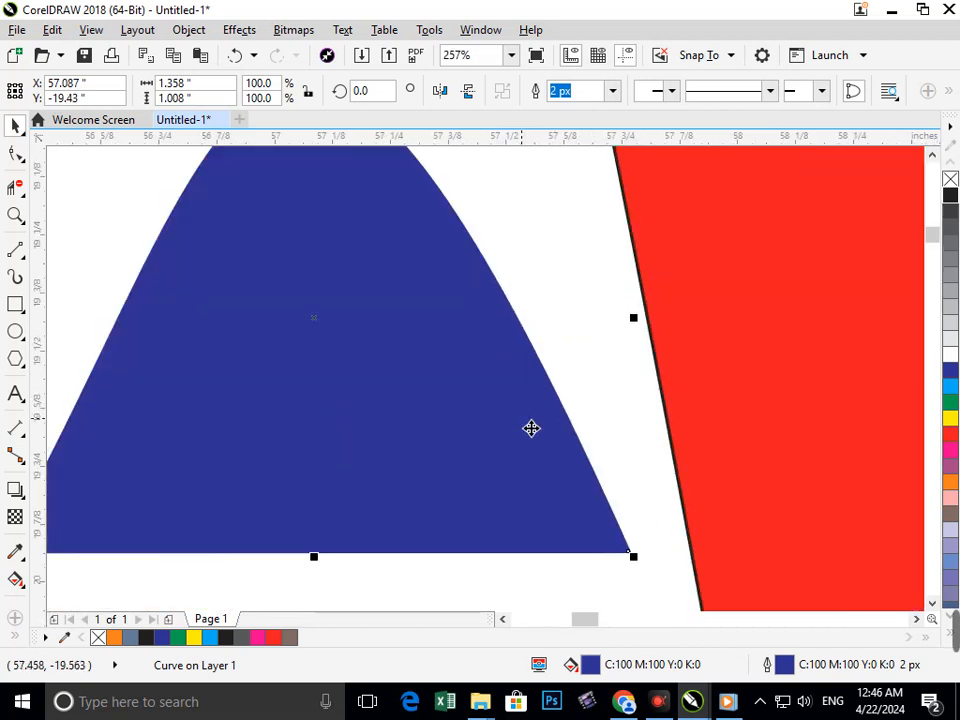
scroll(472, 392, down, 1)
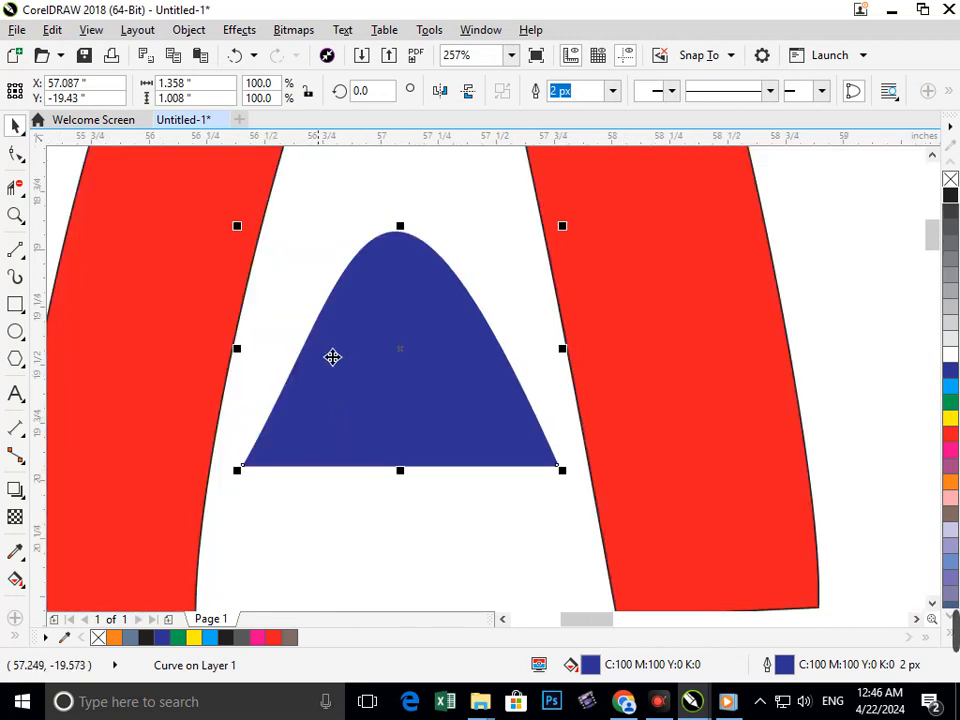
drag(248, 361, 266, 379)
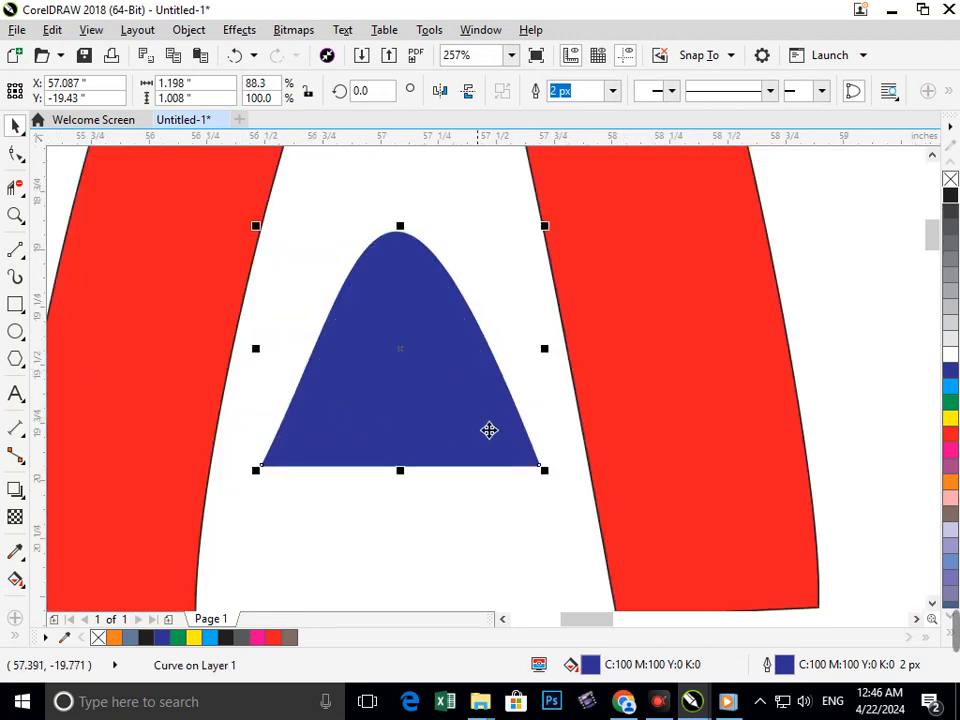
scroll(471, 388, down, 2)
scroll(507, 410, down, 1)
click(711, 401)
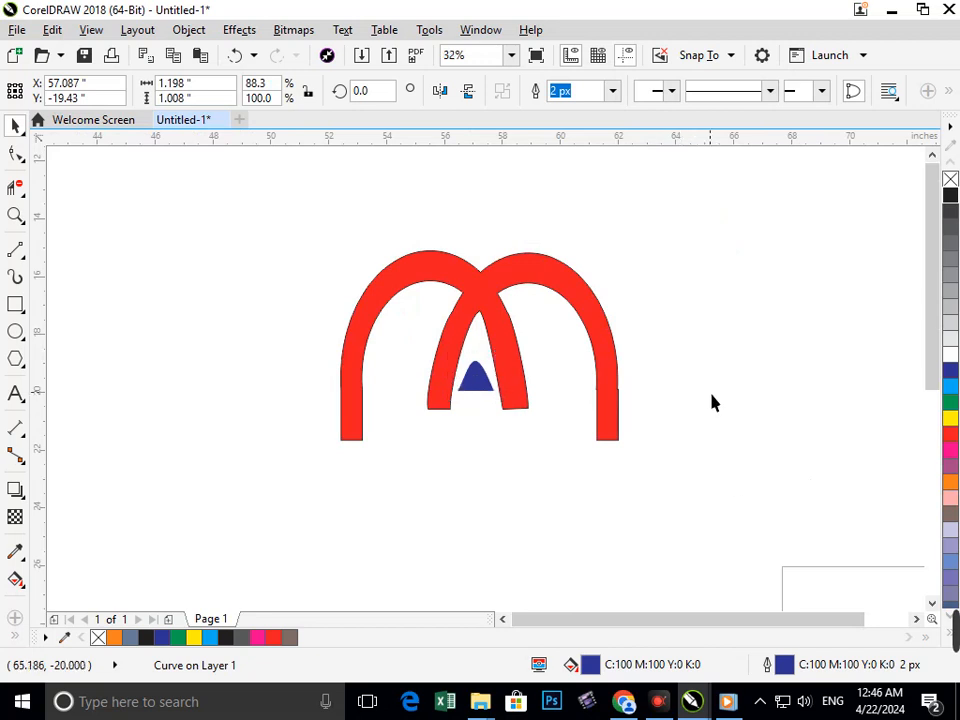
Colour both the fill and the outline of the welded arch shape green.
click(613, 430)
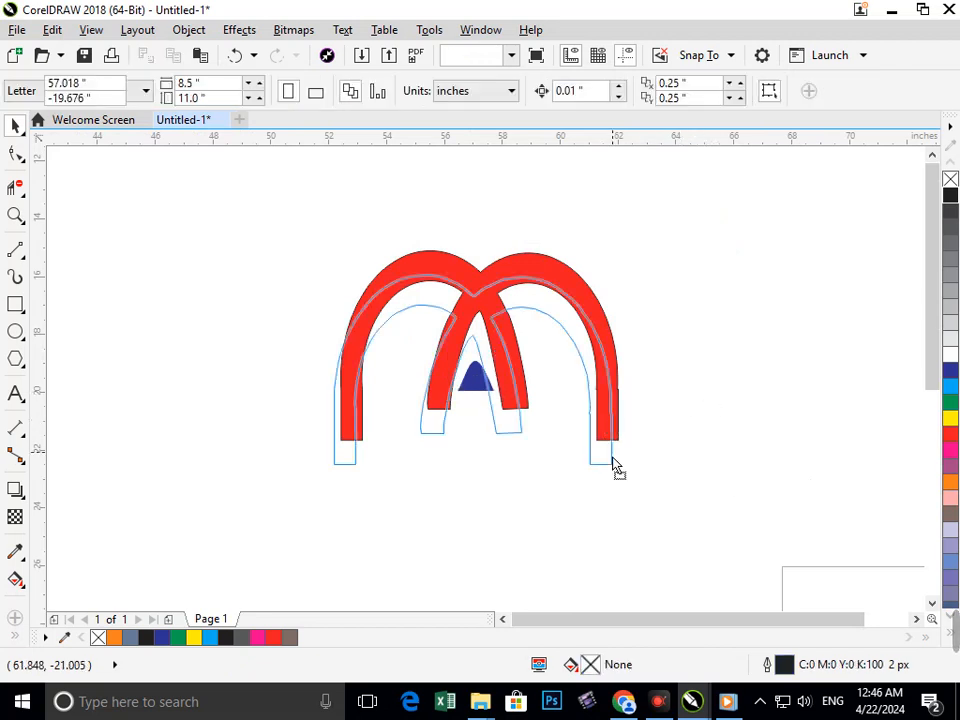
click(950, 402)
right_click(950, 402)
click(911, 437)
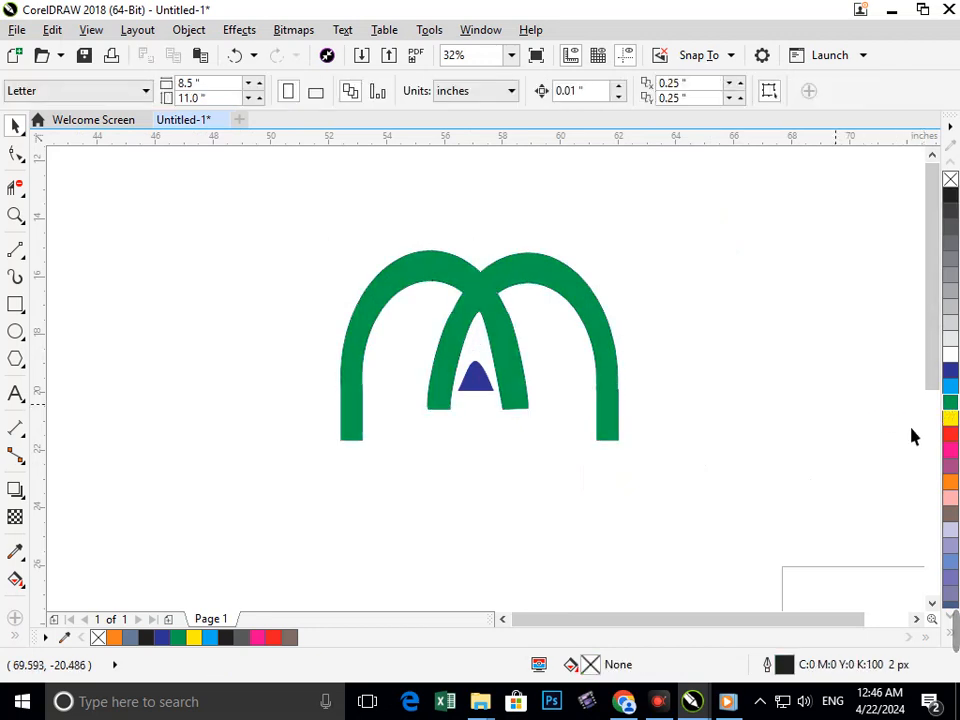
Colour both the fill and the outline of the small piece between the inner legs red.
click(478, 390)
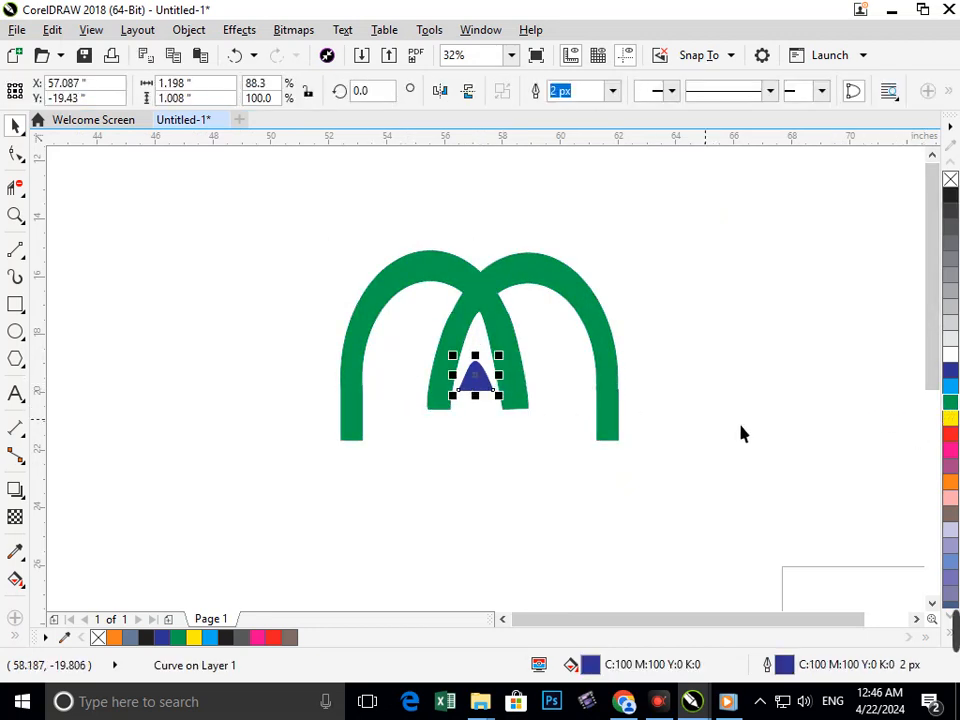
click(950, 437)
right_click(950, 437)
click(850, 432)
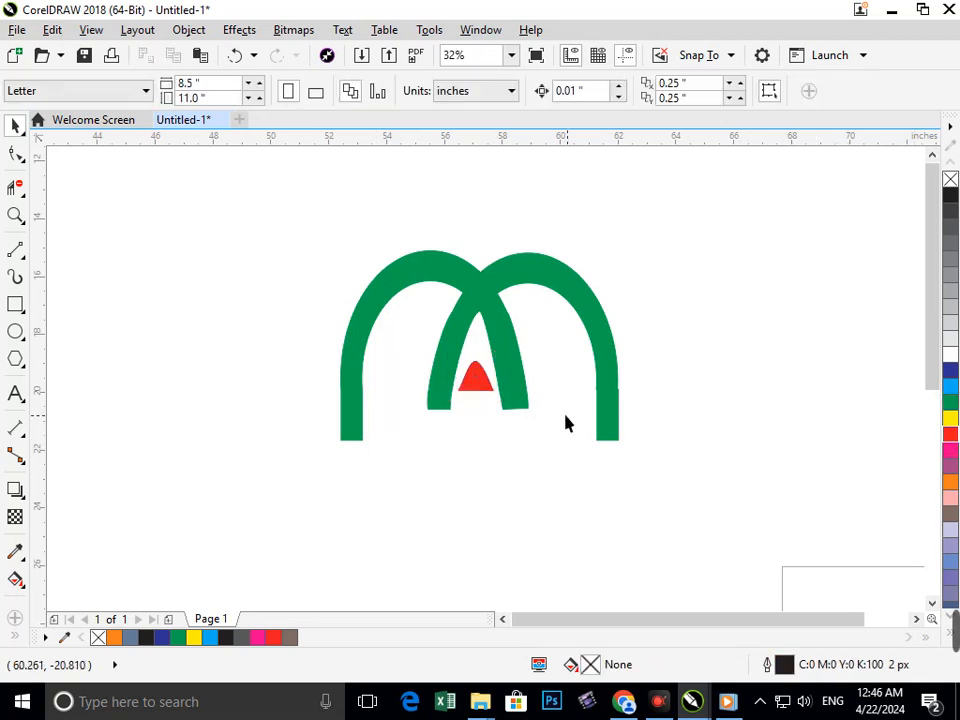
click(15, 305)
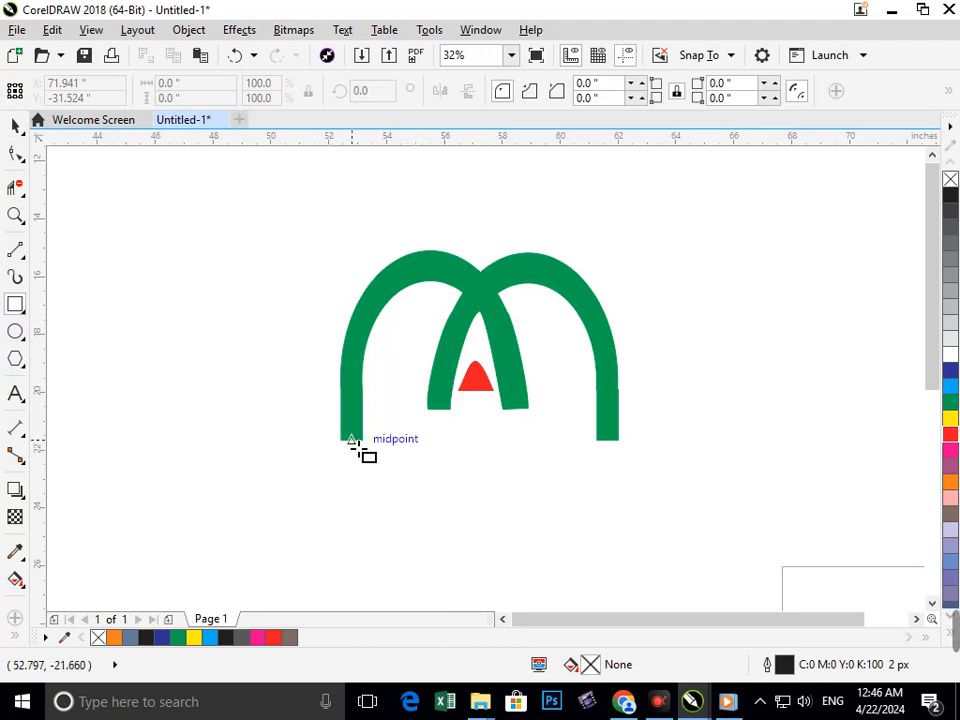
drag(354, 453, 609, 544)
key(ctrl+z)
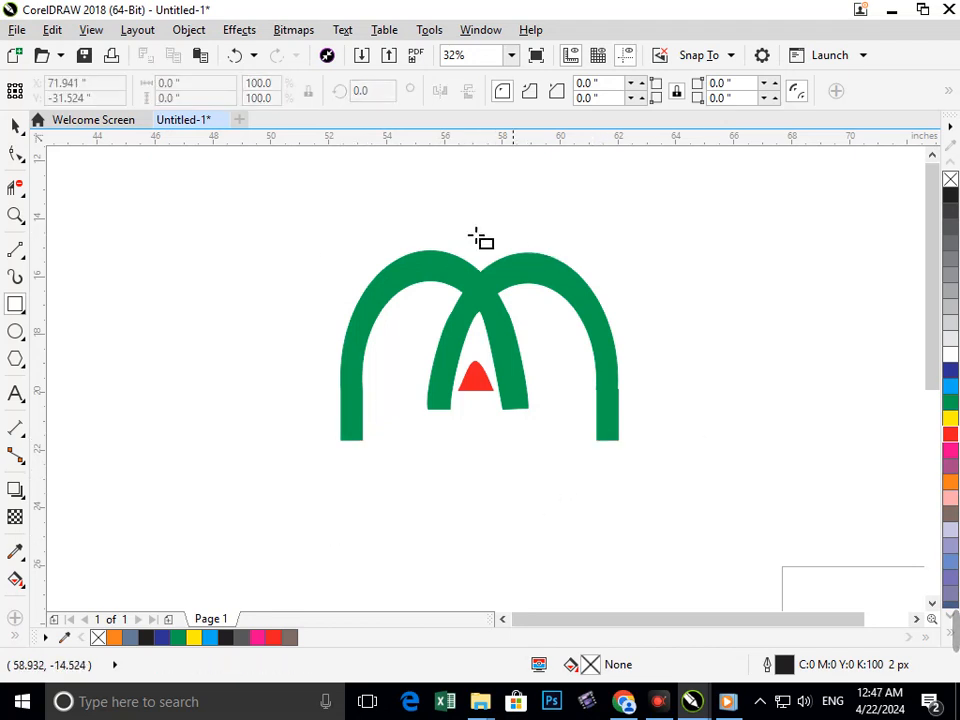
click(14, 126)
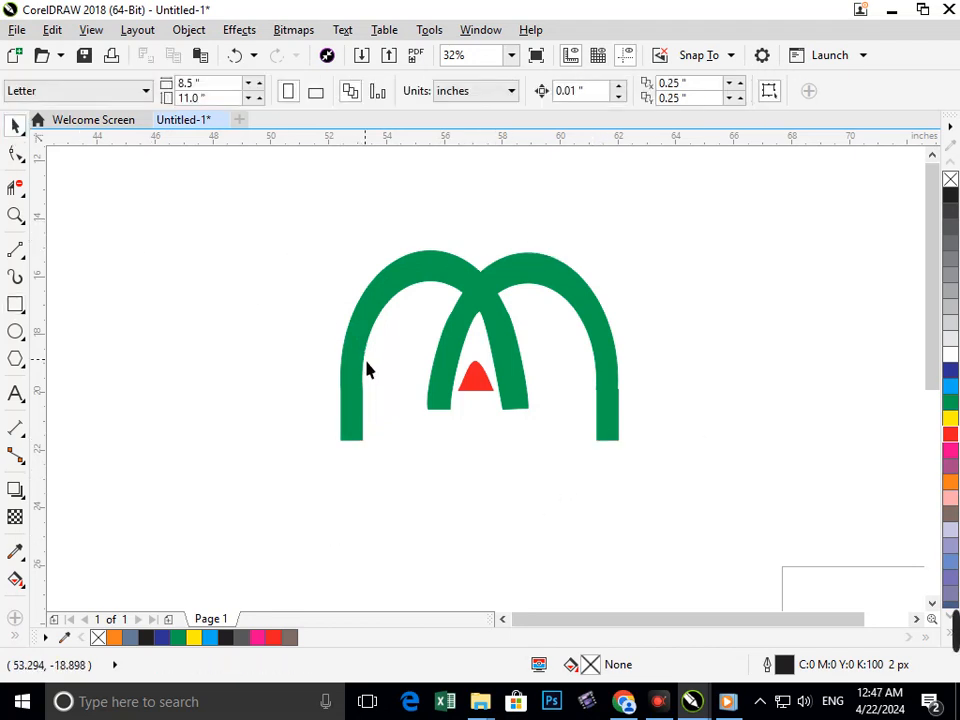
Add a one-step inside contour with white fill and an offset of about 0.364 inches to the green arch shape.
drag(367, 370, 305, 377)
key(ctrl+z)
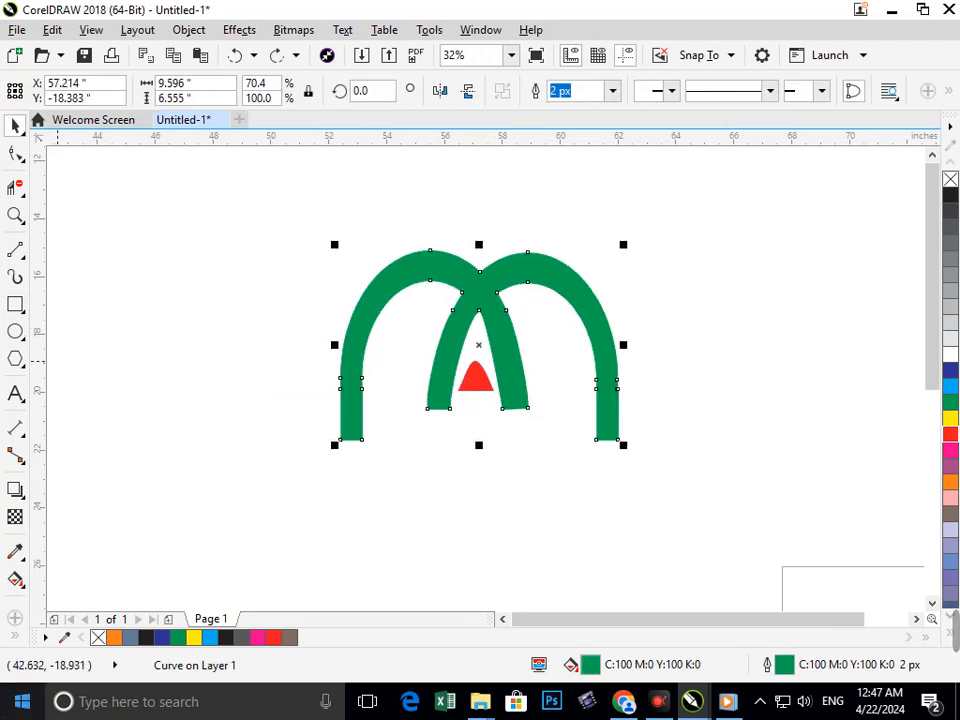
click(20, 497)
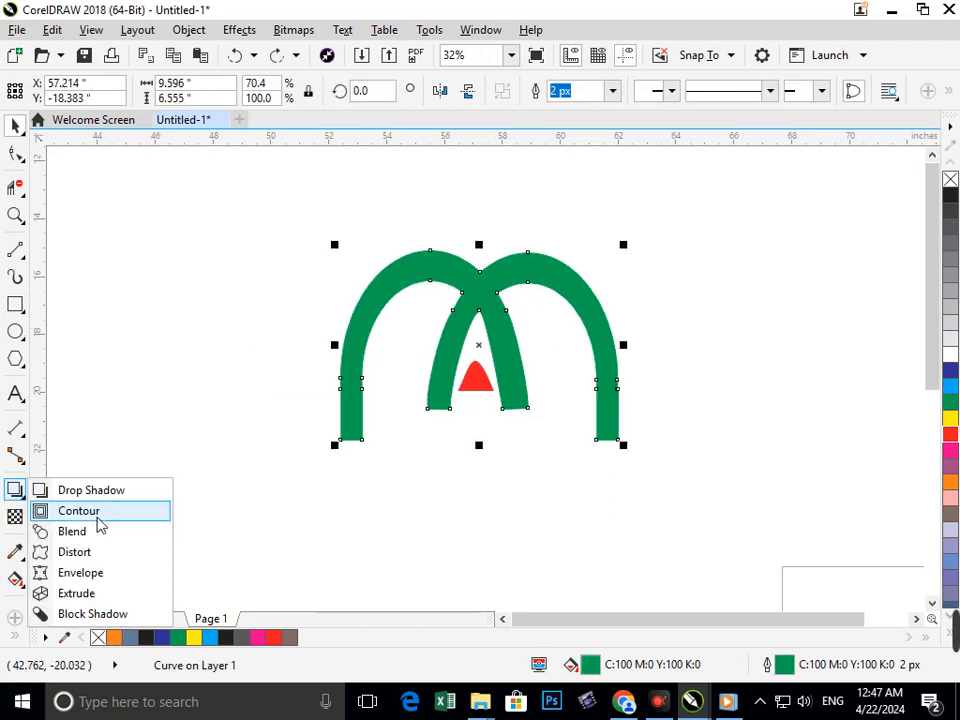
click(68, 512)
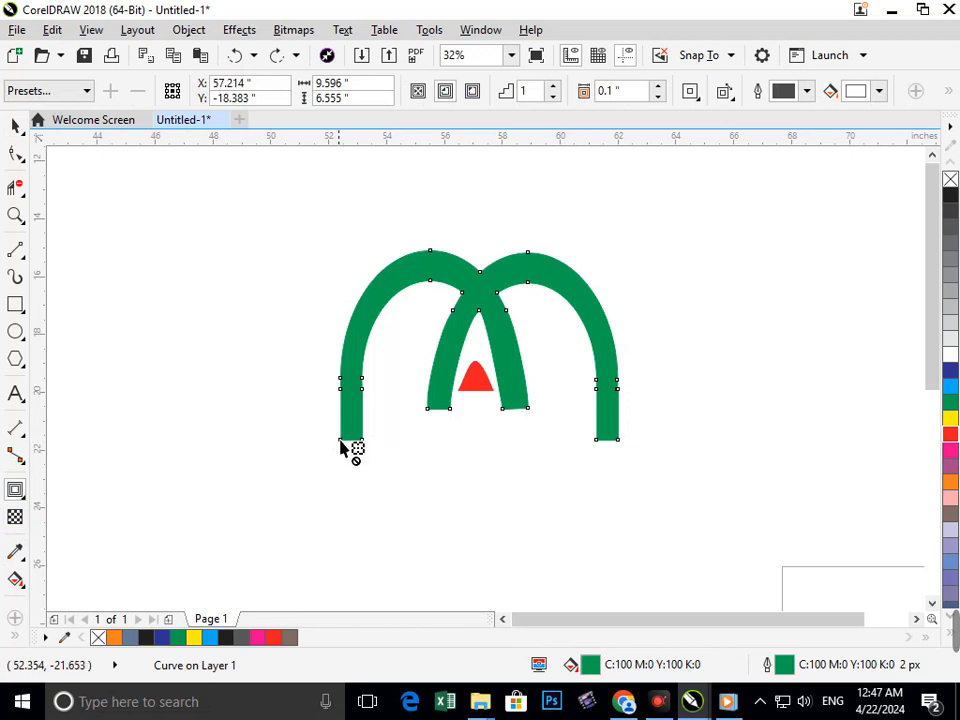
drag(341, 447, 347, 440)
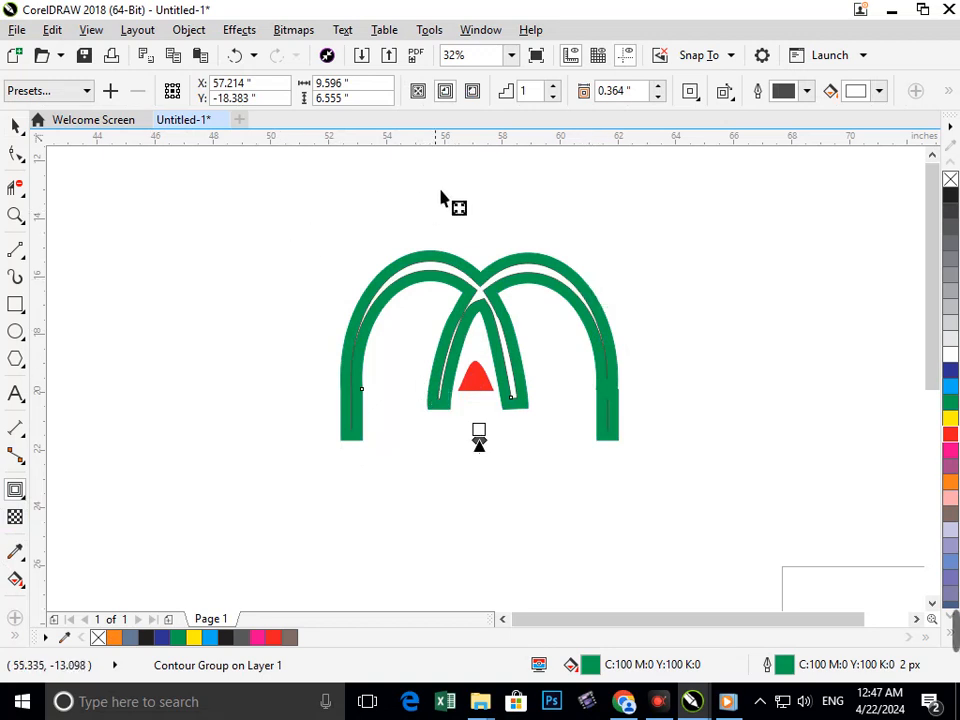
click(20, 130)
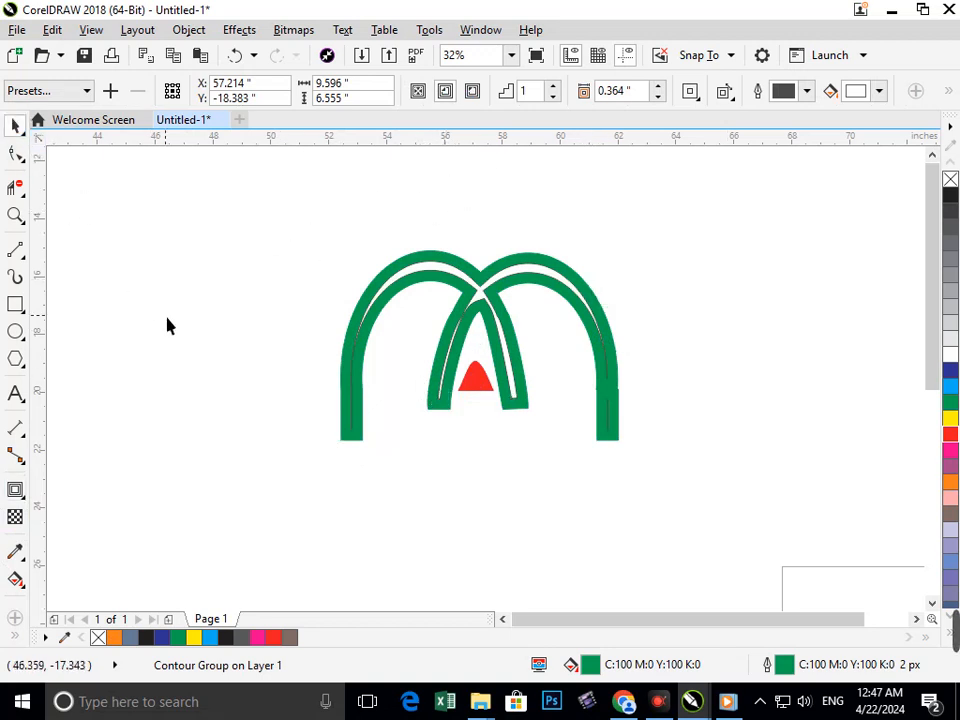
Group the contoured arches with the red piece and move the group up and to the left, farther from the page.
click(168, 324)
key(F2)
right_click(440, 389)
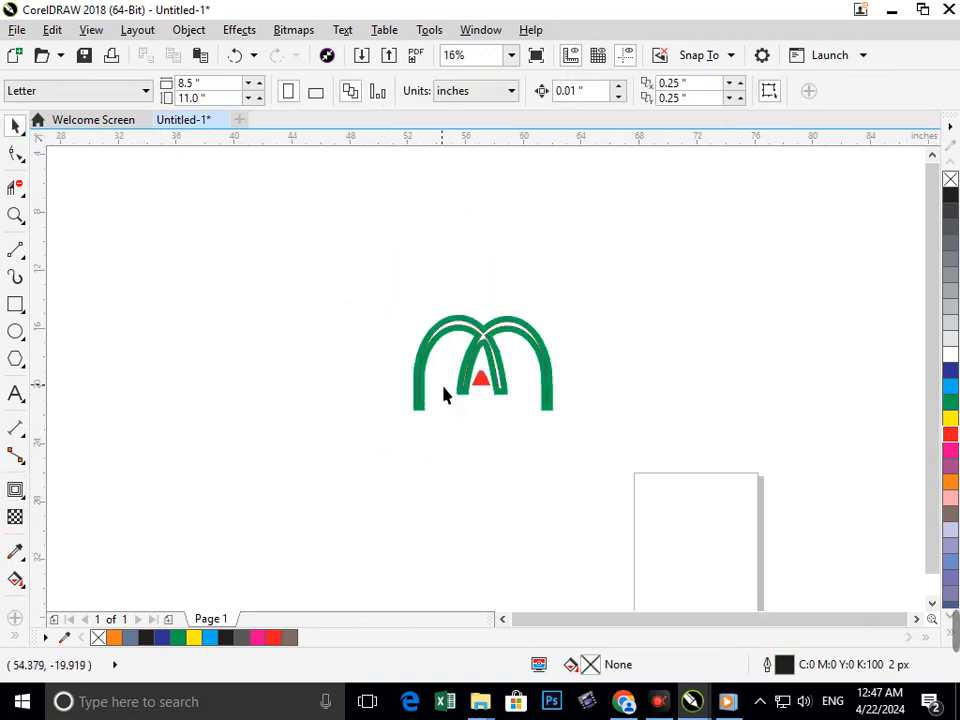
drag(480, 383, 604, 454)
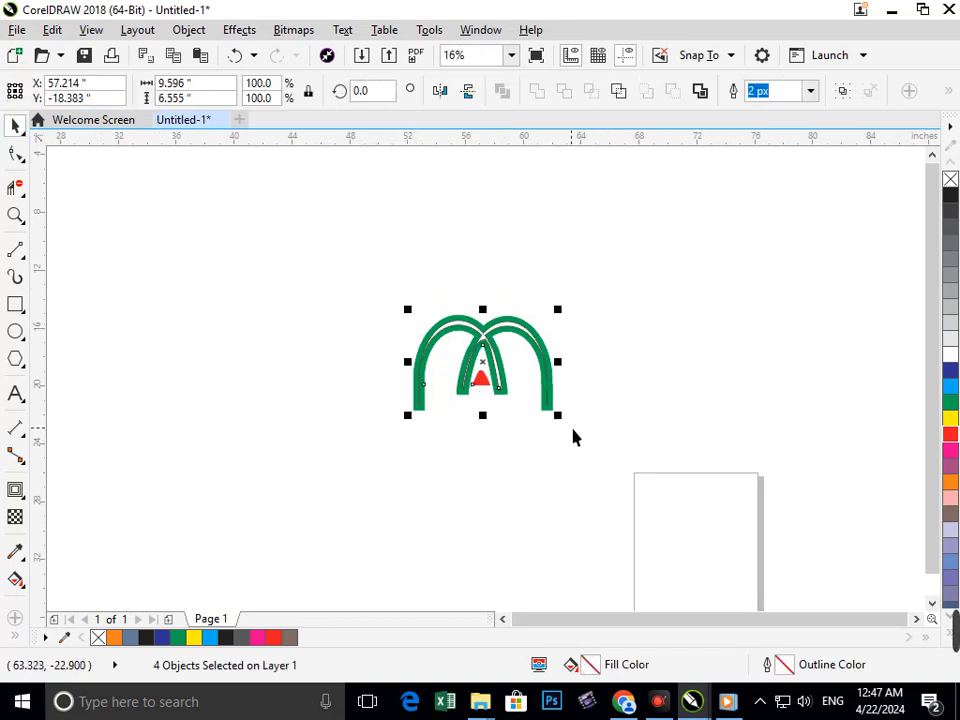
key(ctrl+g)
click(555, 392)
drag(520, 380, 225, 283)
click(282, 444)
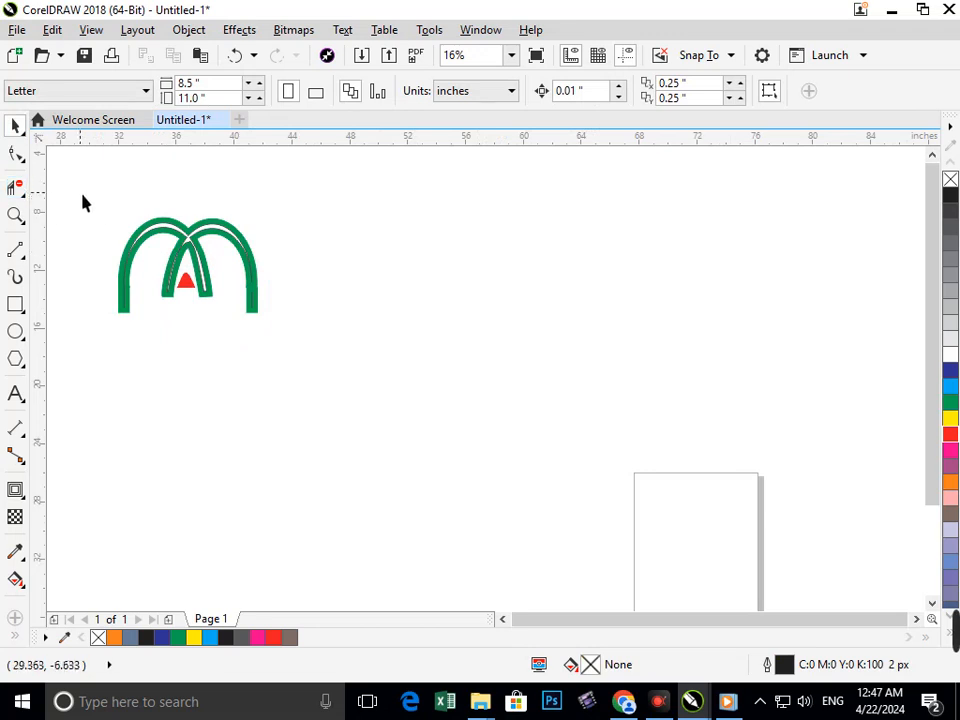
Scale the grouped logo down slightly in proportion and shift it a little to the right.
drag(100, 204, 306, 347)
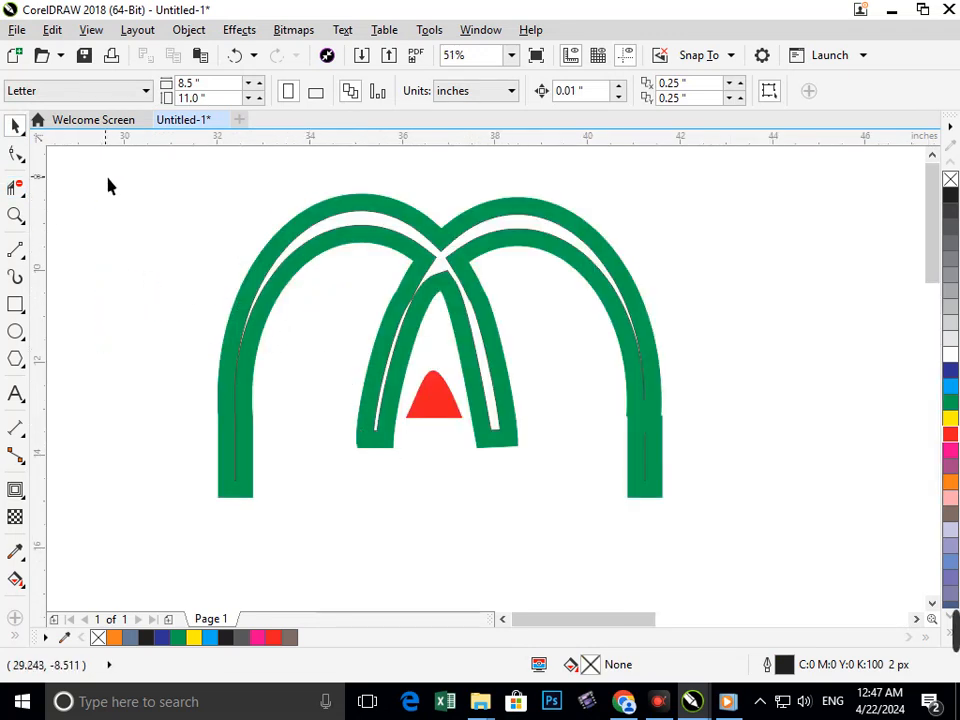
drag(171, 167, 687, 530)
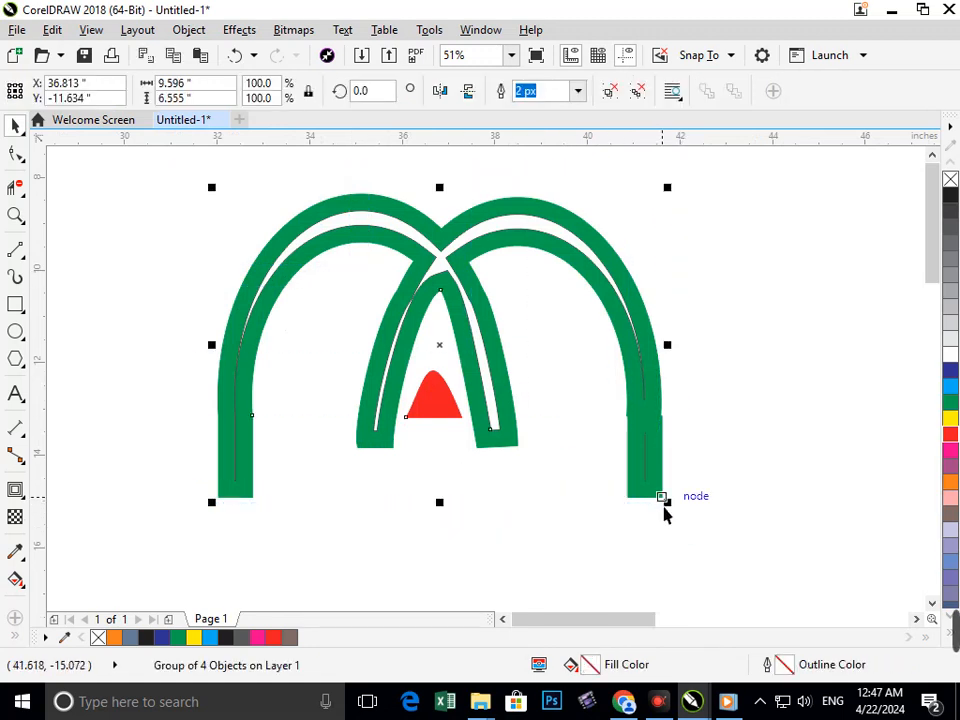
click(667, 512)
click(660, 498)
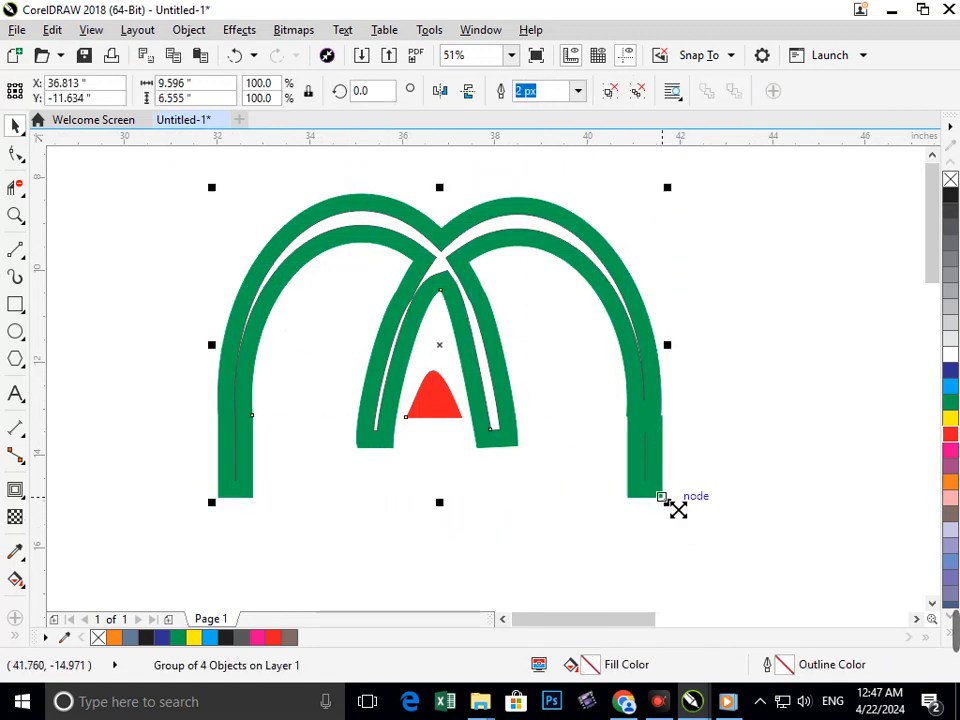
drag(678, 510, 711, 492)
click(718, 564)
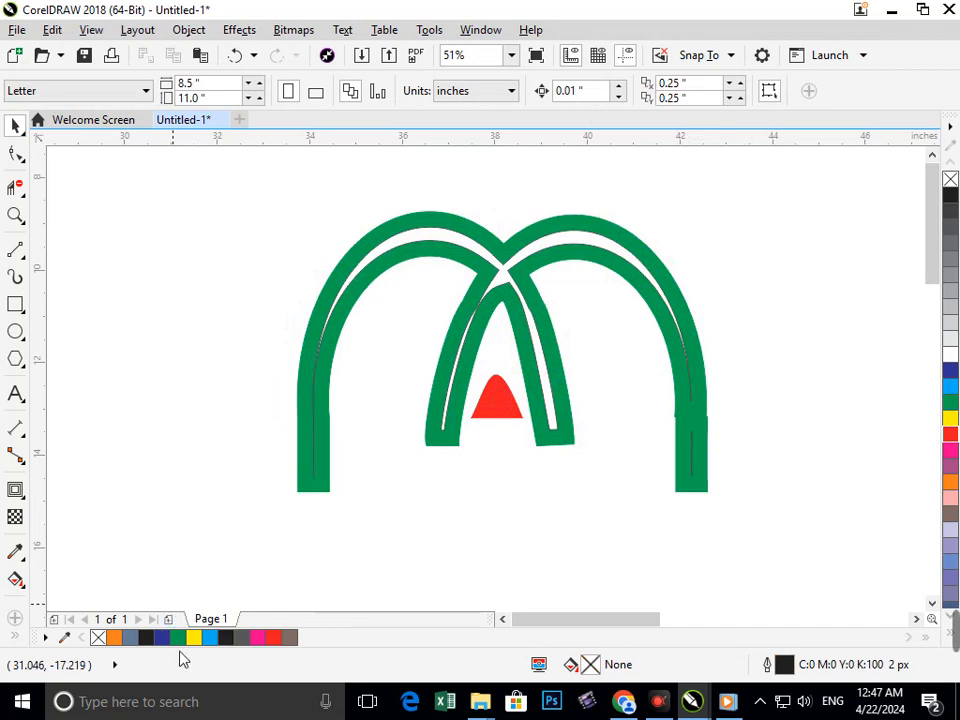
click(658, 704)
click(656, 705)
click(656, 705)
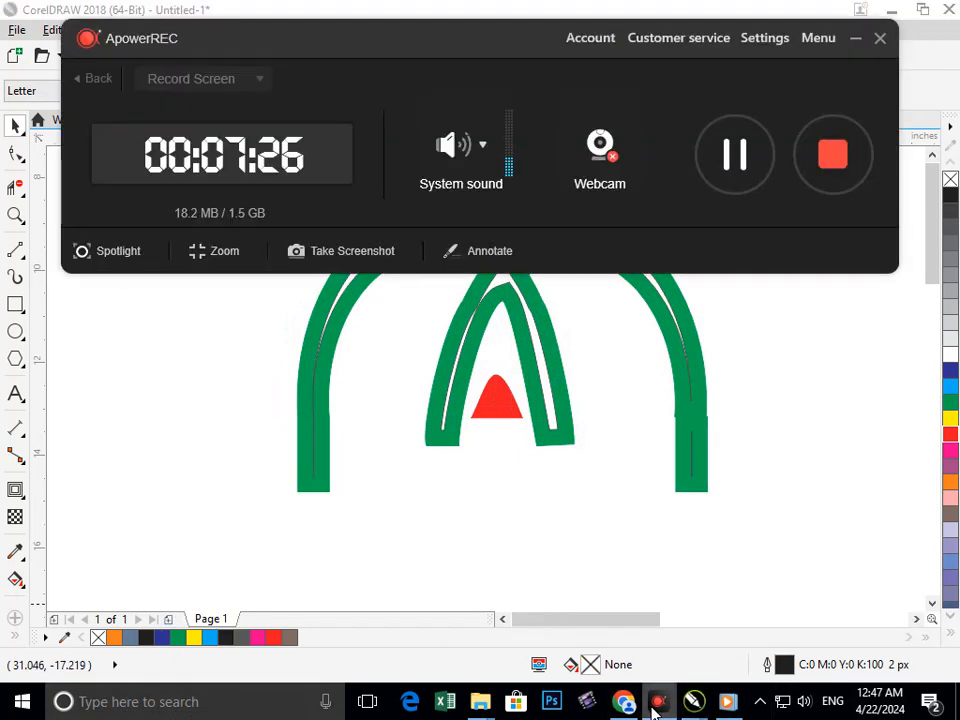
click(656, 705)
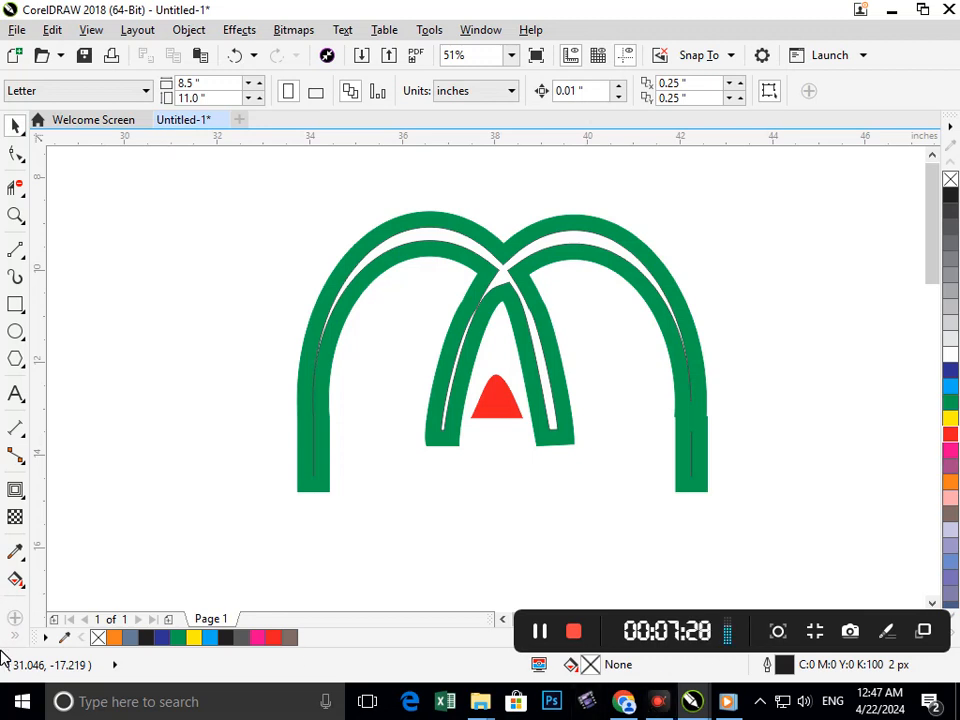